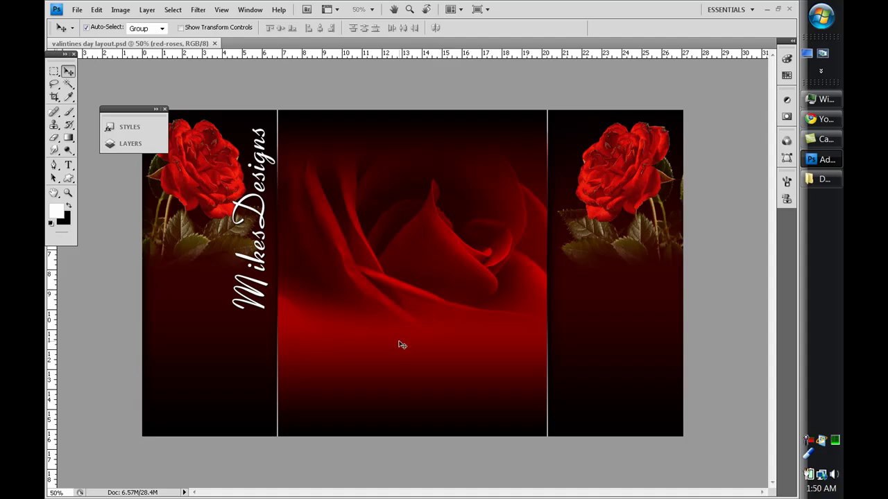
Bring up the New Layer dialog over the Valentine's layout, which proposes the name Layer 4
{"action": "key", "text": "ctrl+shift+n"}
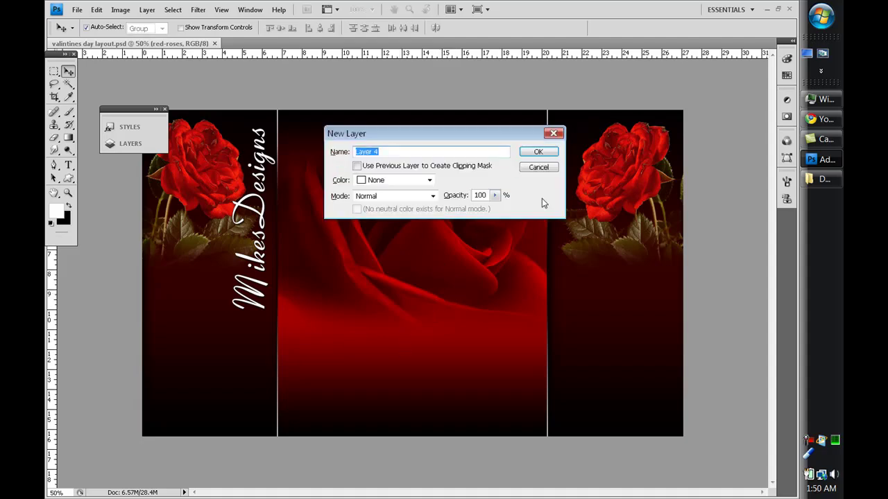
Cancel the new layer and create a 955 × 489 px document from the 925 × 489 preset
{"action": "left_click", "coordinate": [539, 171]}
{"action": "key", "text": "ctrl+n"}
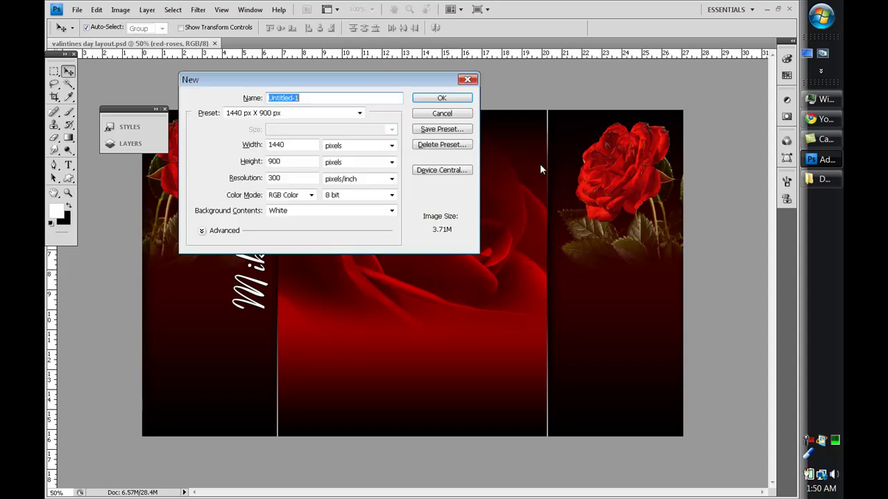
{"action": "left_click", "coordinate": [359, 113]}
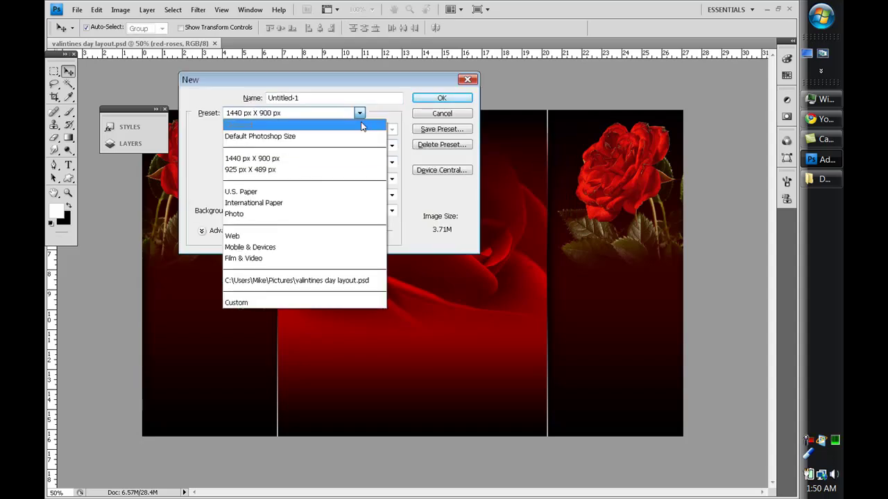
{"action": "left_click", "coordinate": [297, 175]}
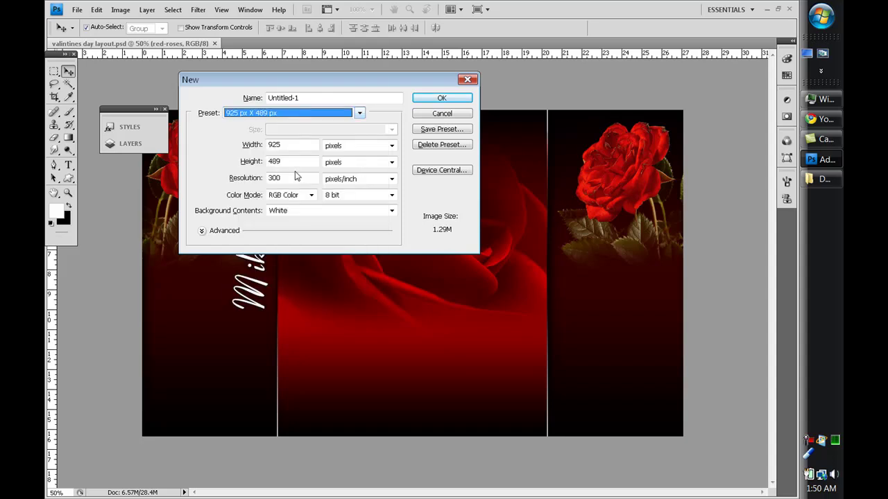
{"action": "double_click", "coordinate": [293, 146]}
{"action": "type", "text": "955"}
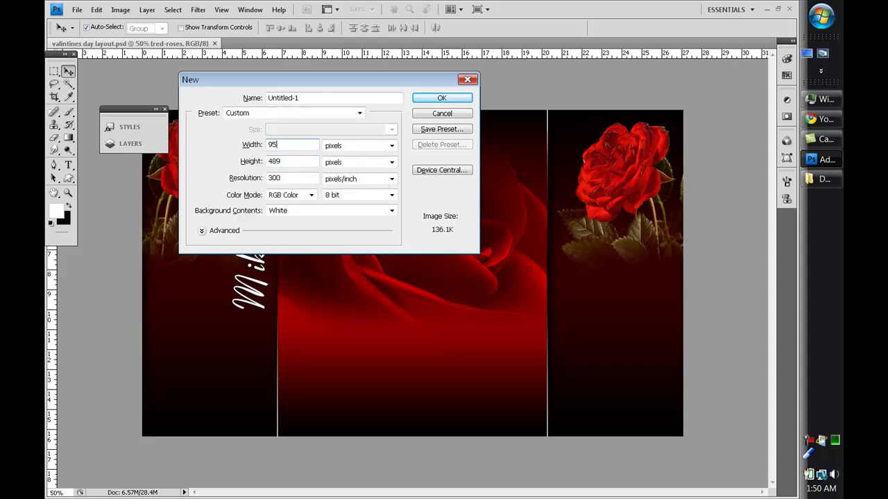
{"action": "left_click", "coordinate": [441, 98]}
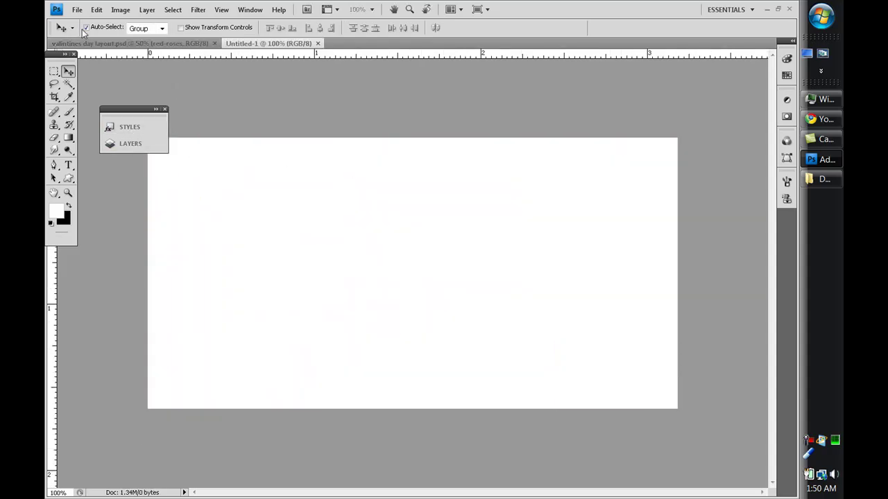
Set the gradient's middle stop to red 990000 and fill the canvas top to bottom with it
{"action": "key", "text": "g"}
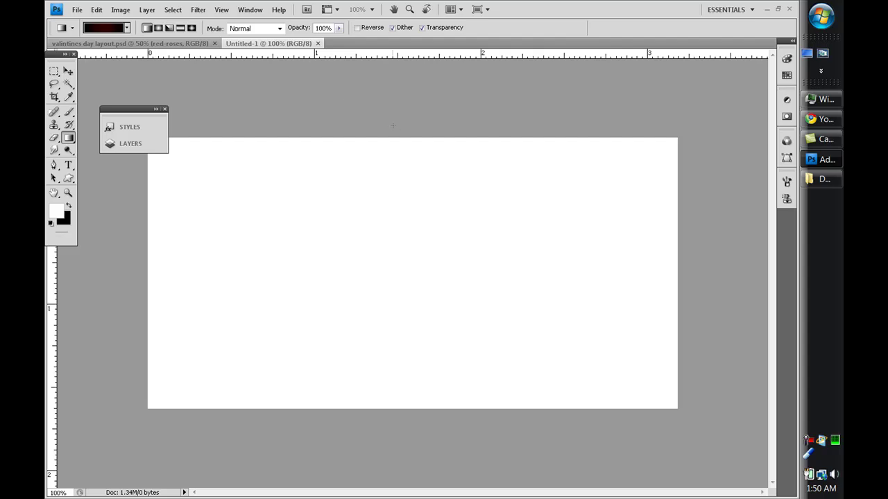
{"action": "left_click_drag", "start_coordinate": [423, 139], "coordinate": [424, 408]}
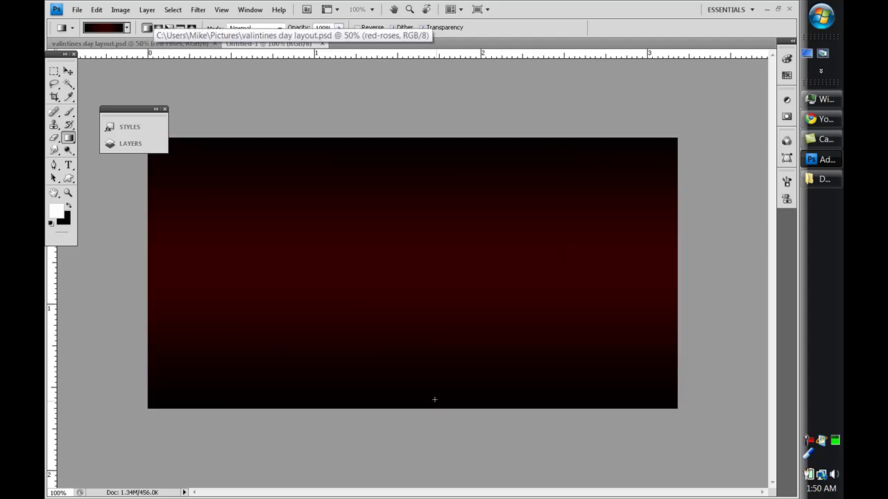
{"action": "left_click", "coordinate": [127, 28]}
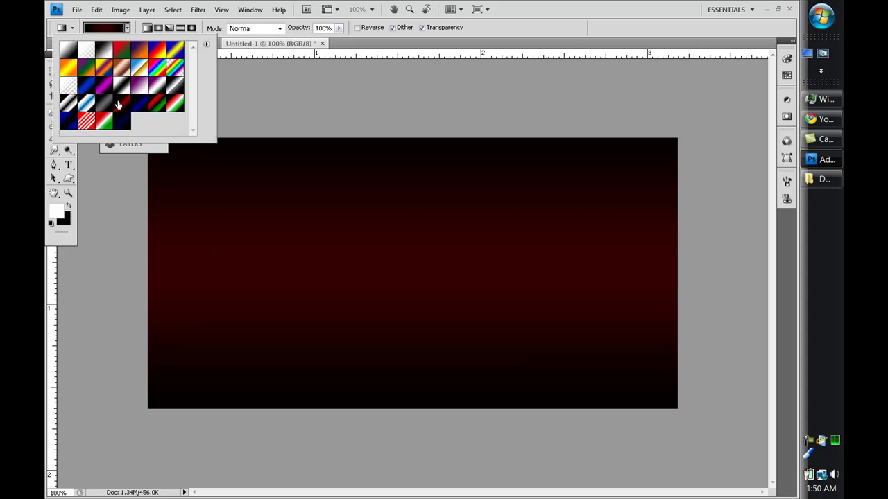
{"action": "left_click", "coordinate": [115, 30]}
{"action": "left_click", "coordinate": [656, 328]}
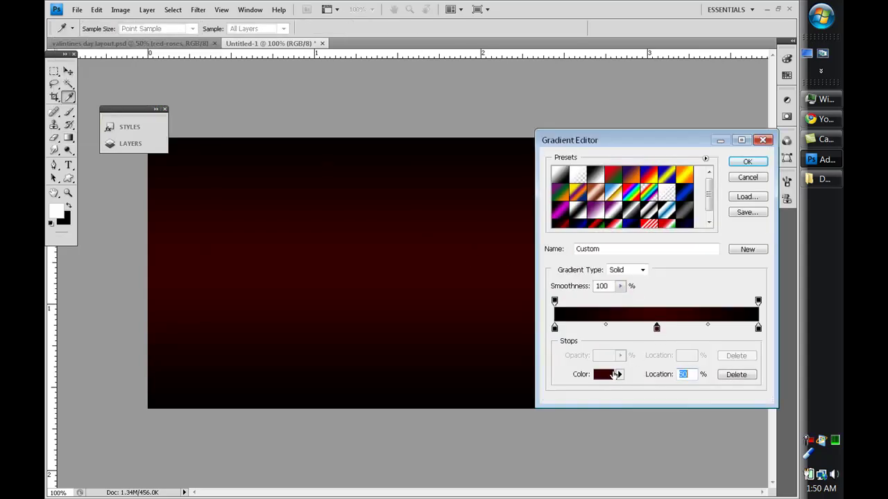
{"action": "left_click", "coordinate": [603, 375]}
{"action": "left_click", "coordinate": [581, 301]}
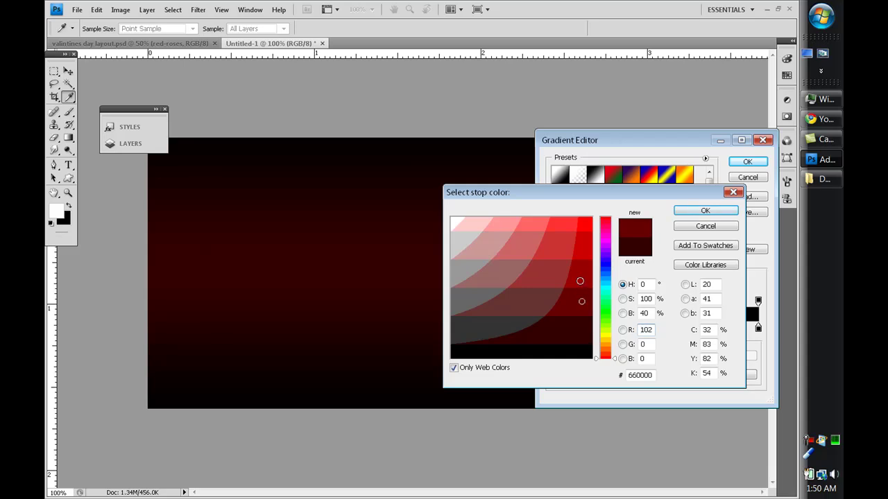
{"action": "left_click", "coordinate": [581, 282]}
{"action": "left_click", "coordinate": [702, 212]}
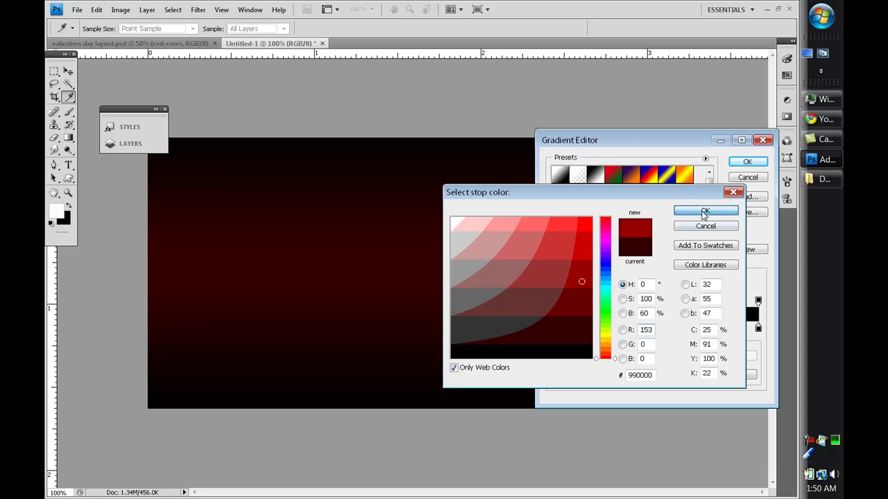
{"action": "left_click", "coordinate": [747, 162]}
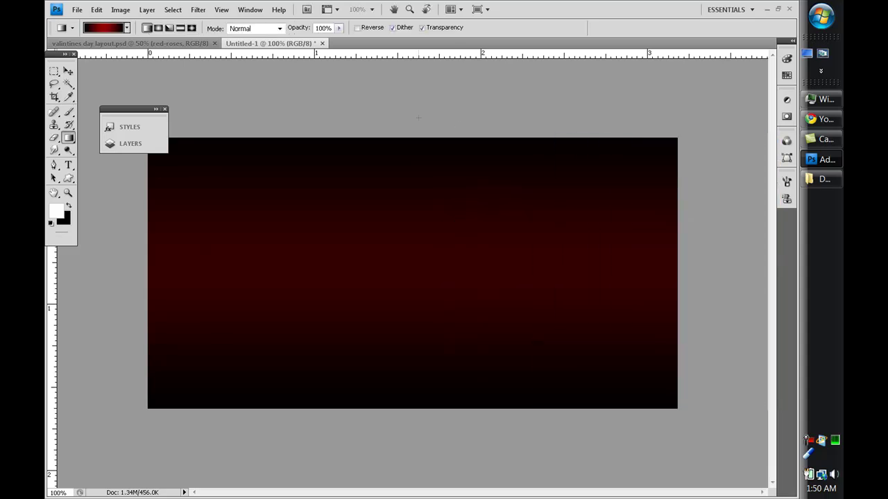
{"action": "left_click_drag", "start_coordinate": [406, 138], "coordinate": [432, 407]}
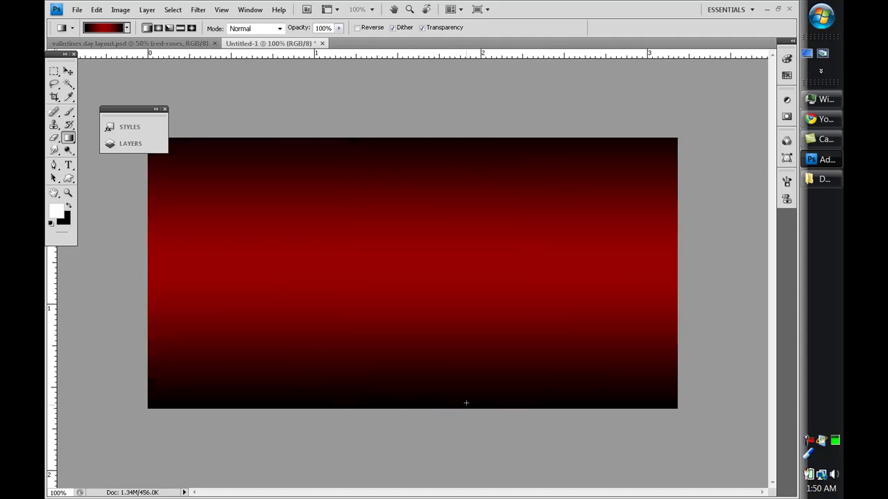
Place the red roses image from the Downloads folder into the document
{"action": "left_click", "coordinate": [77, 9]}
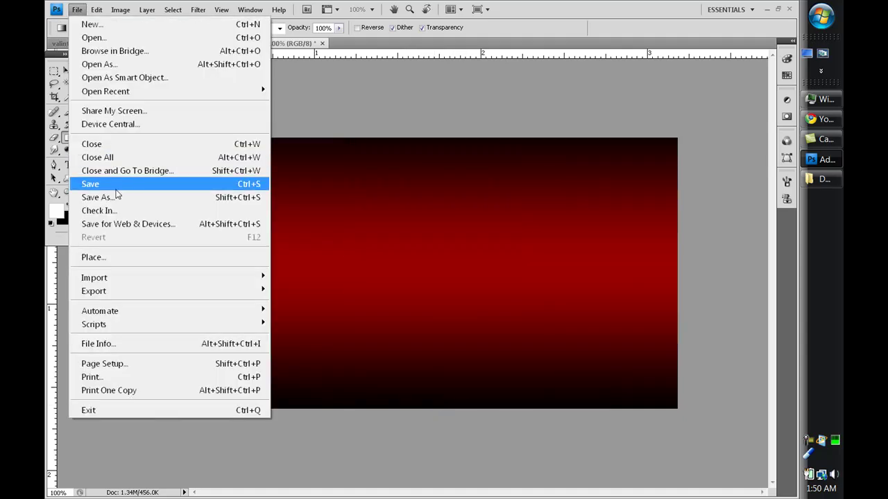
{"action": "left_click", "coordinate": [123, 257]}
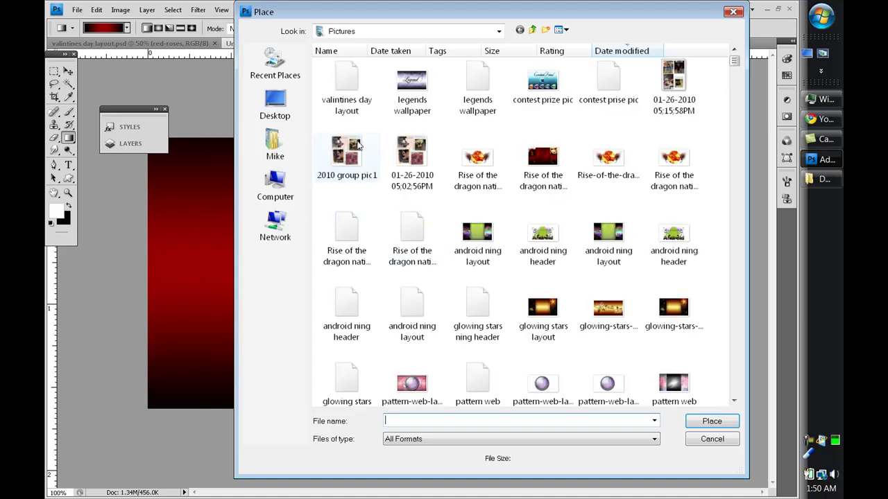
{"action": "left_click", "coordinate": [275, 147]}
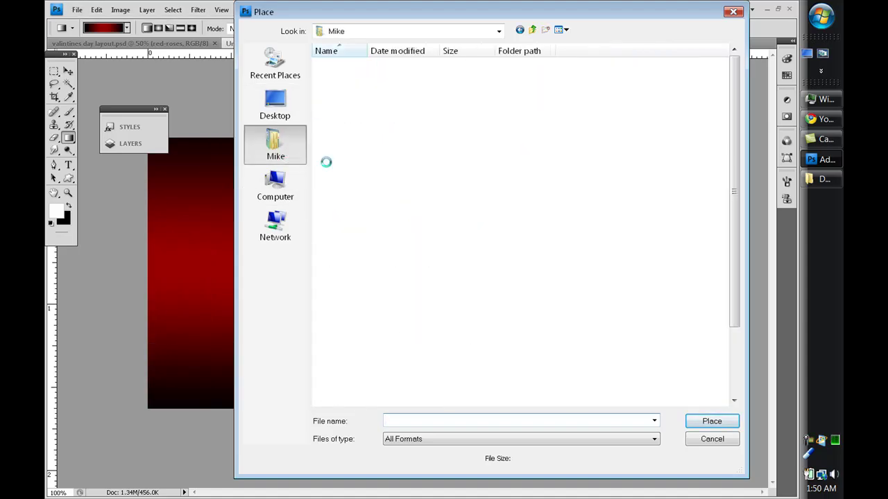
{"action": "double_click", "coordinate": [402, 143]}
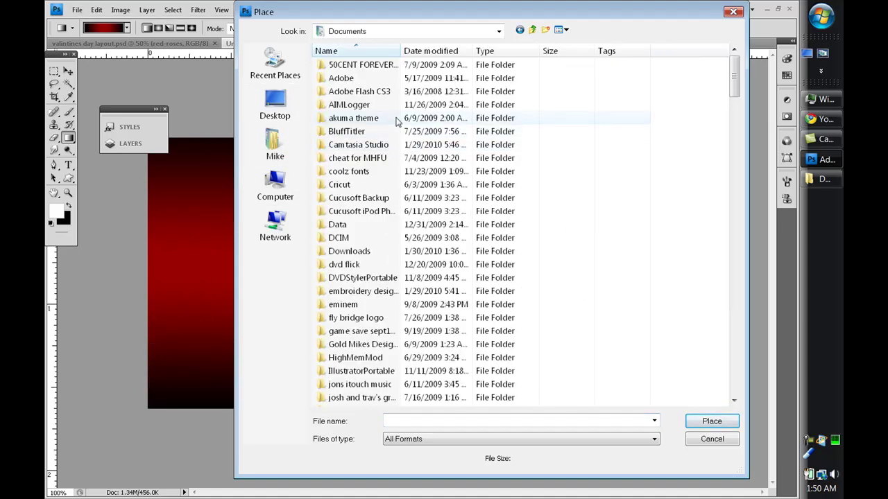
{"action": "double_click", "coordinate": [380, 256]}
{"action": "left_click", "coordinate": [385, 107]}
{"action": "double_click", "coordinate": [363, 104]}
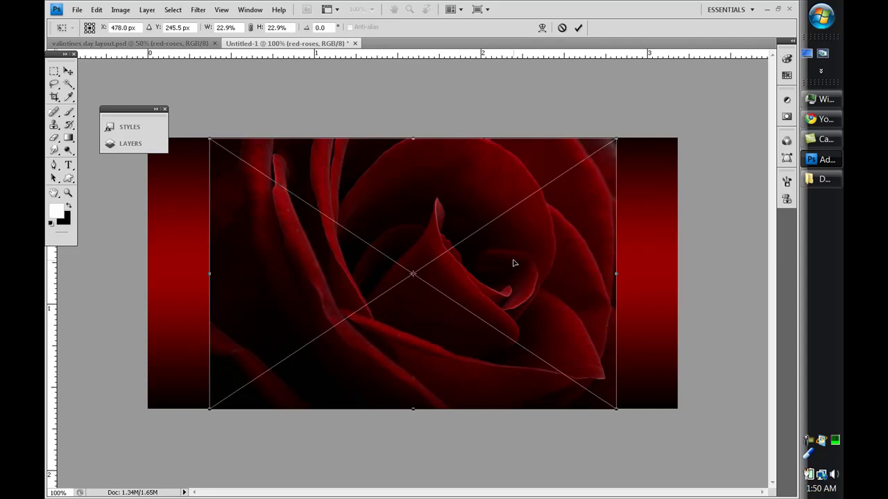
{"action": "key", "text": "g"}
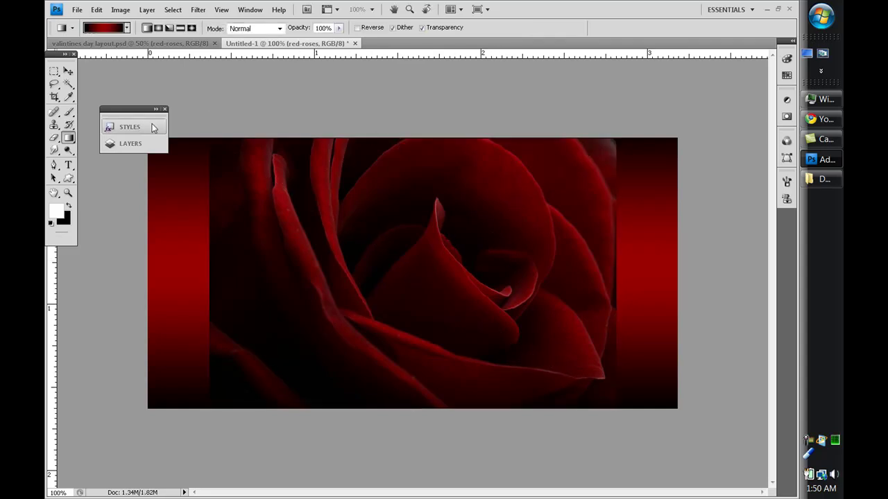
Scale the rose image up so it covers the whole canvas
{"action": "key", "text": "ctrl+t"}
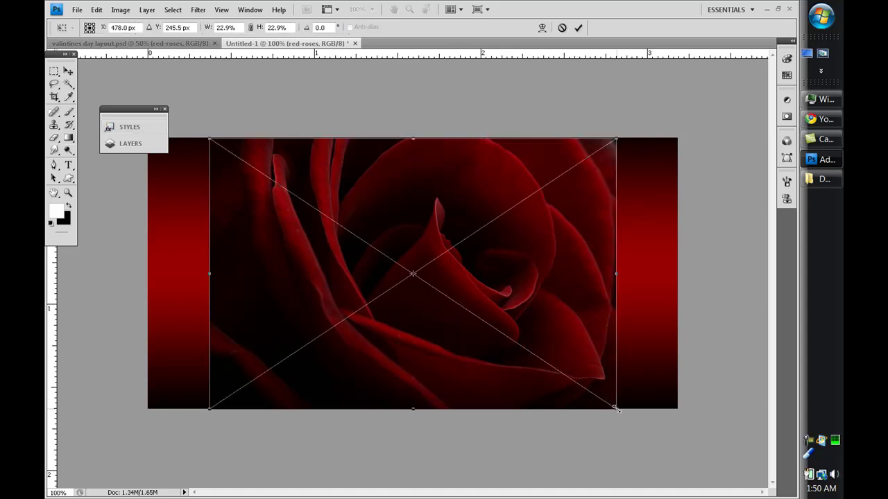
{"action": "left_click_drag", "start_coordinate": [616, 410], "coordinate": [682, 452]}
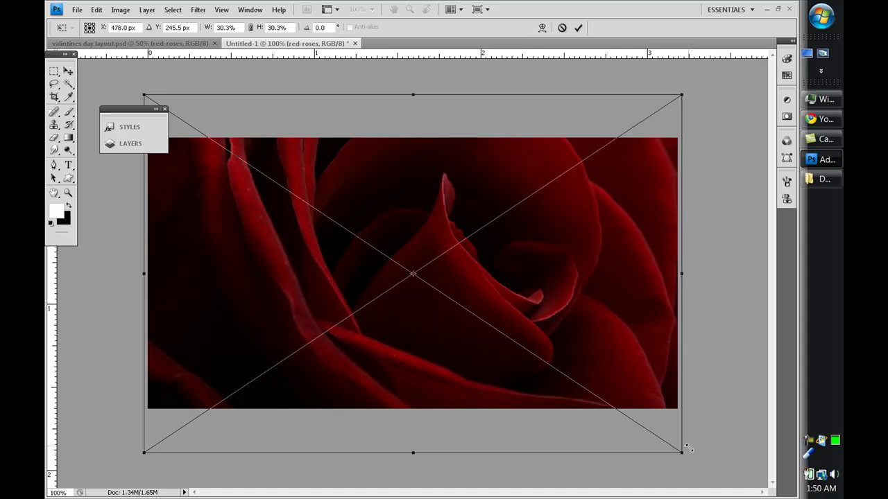
{"action": "key", "text": "Return"}
{"action": "key", "text": "g"}
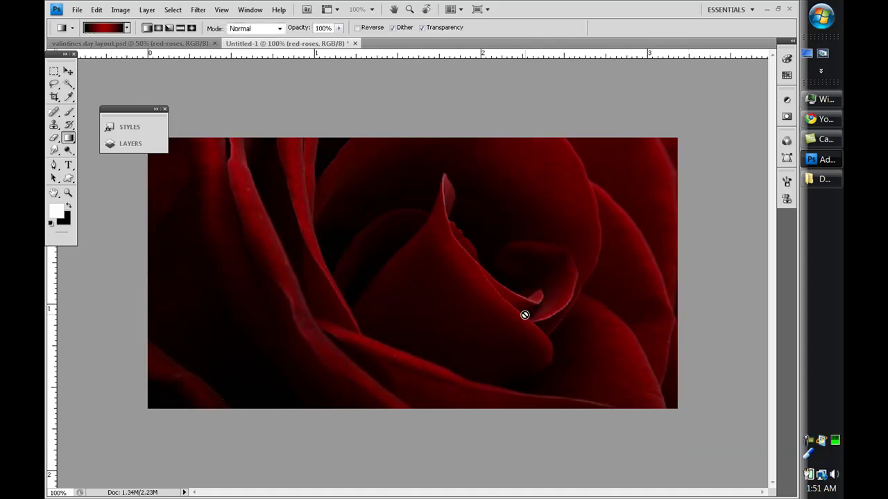
Set the rose layer's blend mode to Hard Light
{"action": "left_click", "coordinate": [148, 143]}
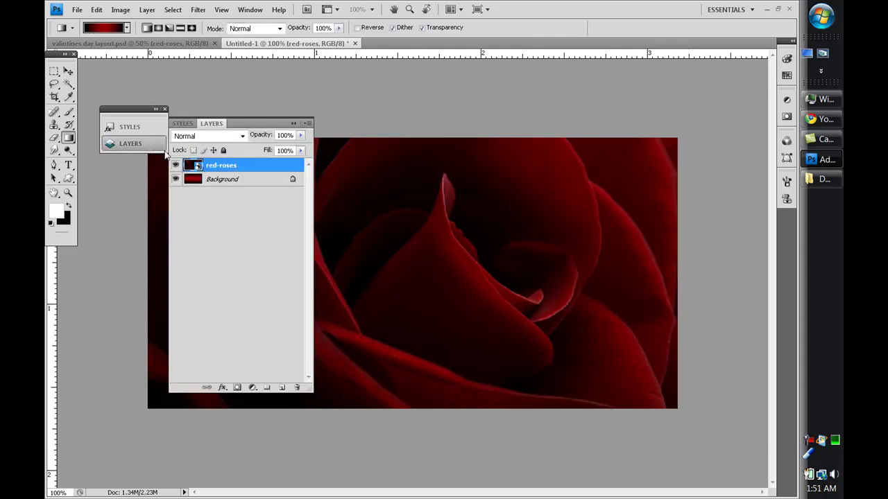
{"action": "left_click", "coordinate": [242, 137]}
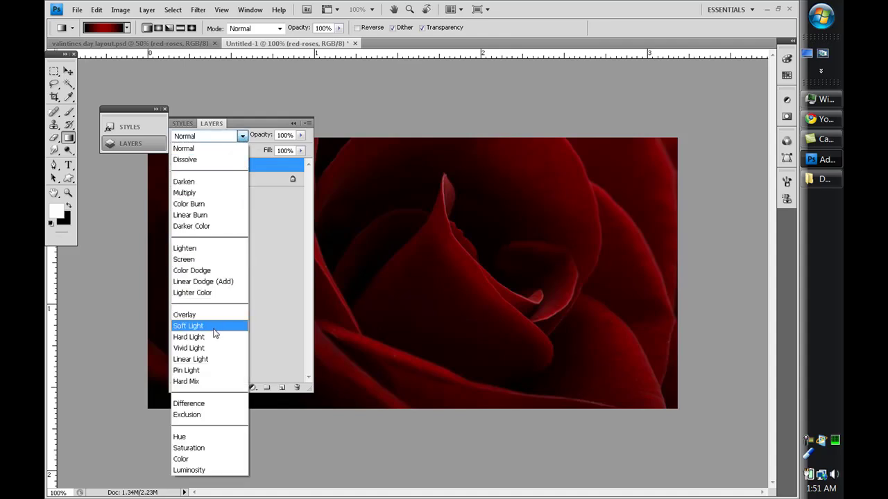
{"action": "left_click", "coordinate": [211, 339]}
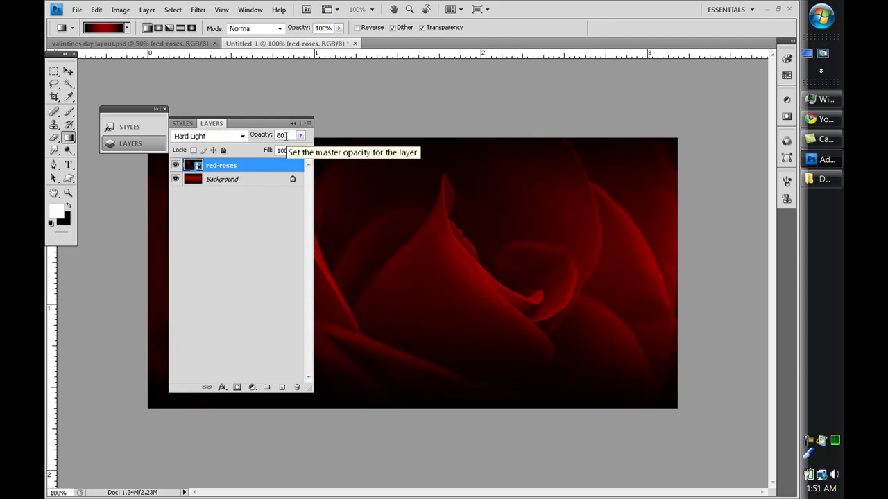
Draw the white swirling ornament custom shape across the header and shift it up and right
{"action": "left_click", "coordinate": [68, 178]}
{"action": "left_click", "coordinate": [279, 28]}
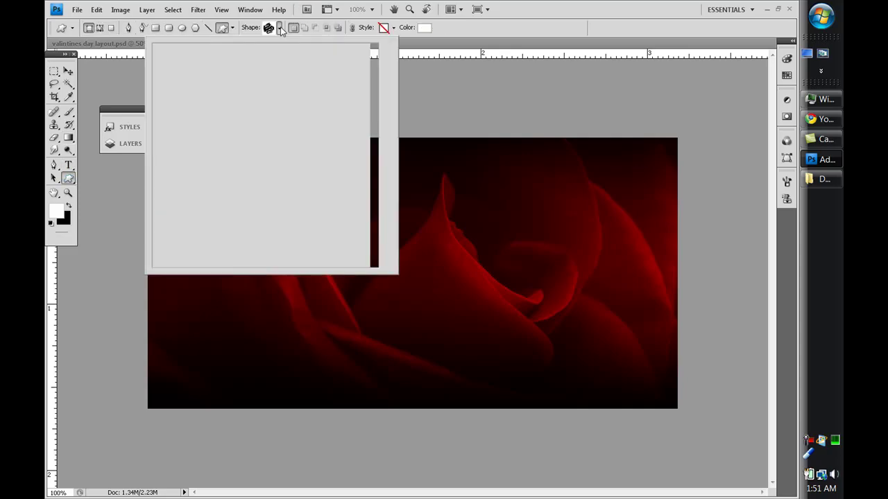
{"action": "left_click_drag", "start_coordinate": [373, 75], "coordinate": [376, 123]}
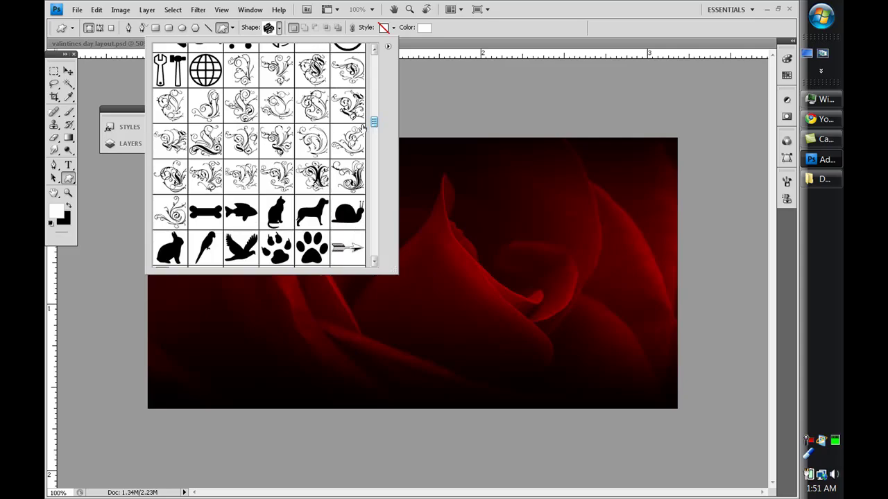
{"action": "double_click", "coordinate": [324, 108]}
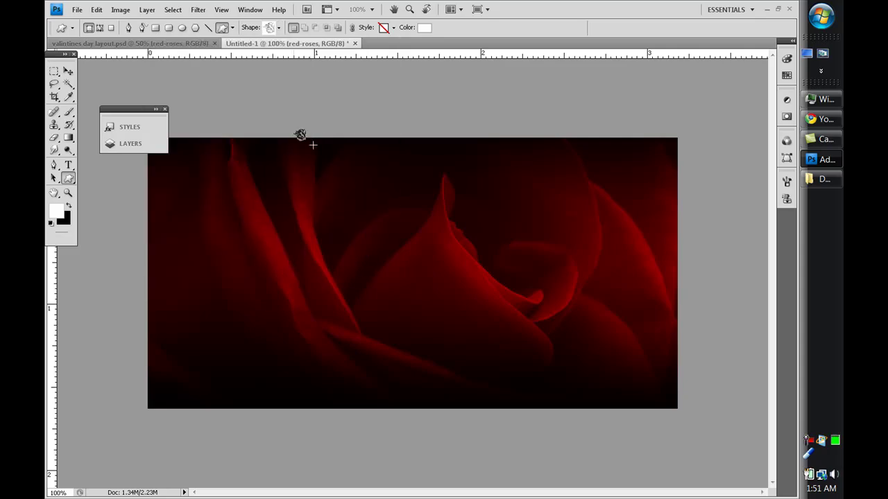
{"action": "left_click_drag", "start_coordinate": [296, 132], "coordinate": [716, 497]}
{"action": "left_click", "coordinate": [68, 71]}
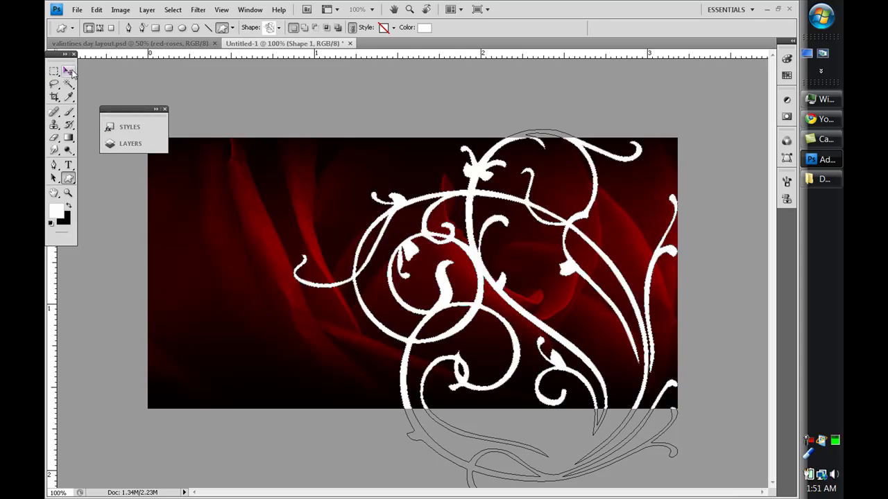
{"action": "left_click_drag", "start_coordinate": [472, 248], "coordinate": [363, 200]}
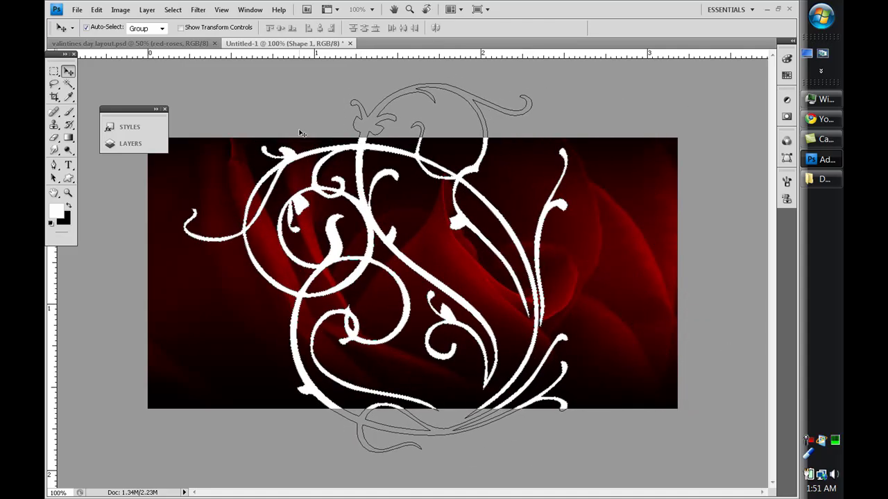
Set the Shape 1 swirl layer to Overlay blending after trying Screen
{"action": "left_click", "coordinate": [147, 144]}
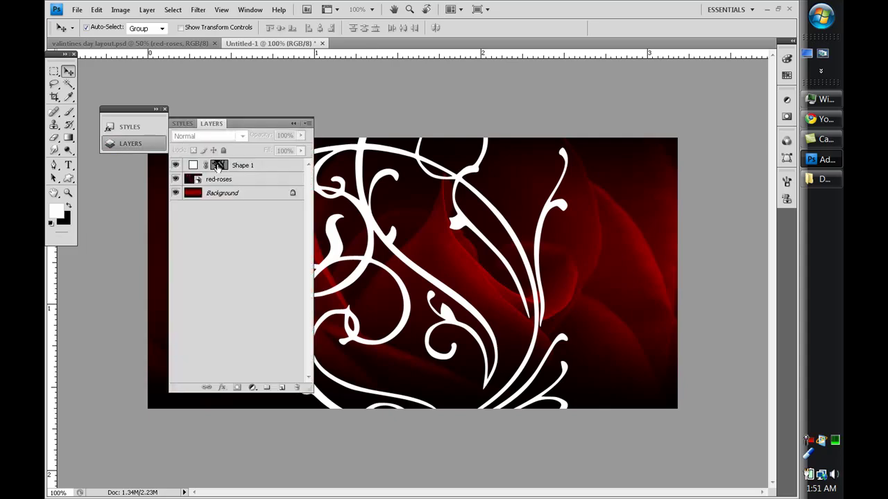
{"action": "left_click", "coordinate": [258, 167]}
{"action": "left_click", "coordinate": [208, 136]}
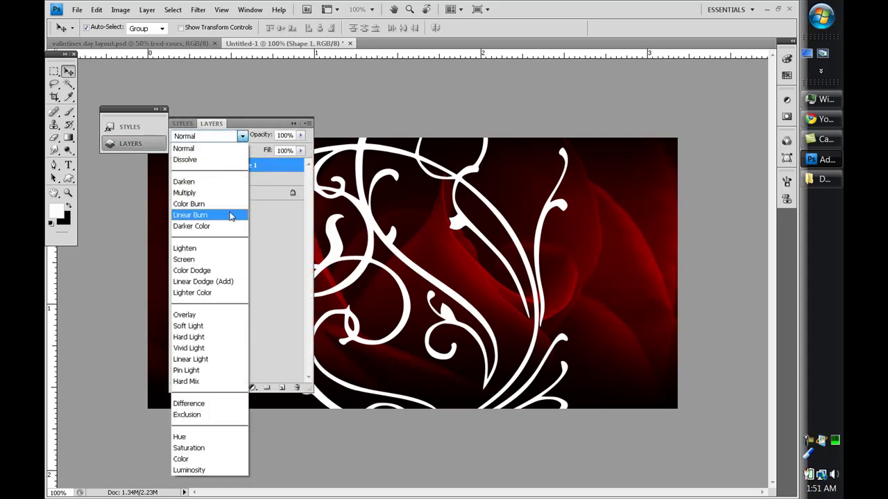
{"action": "left_click", "coordinate": [215, 264]}
{"action": "left_click", "coordinate": [242, 137]}
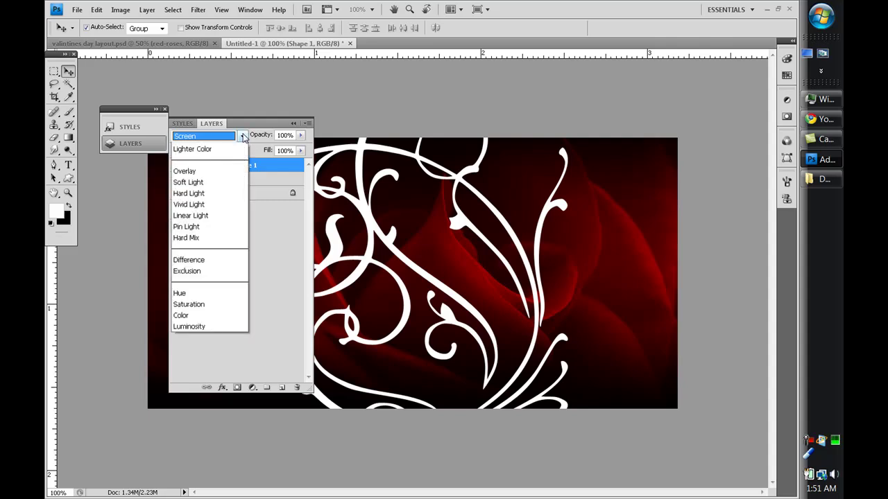
{"action": "left_click", "coordinate": [220, 314]}
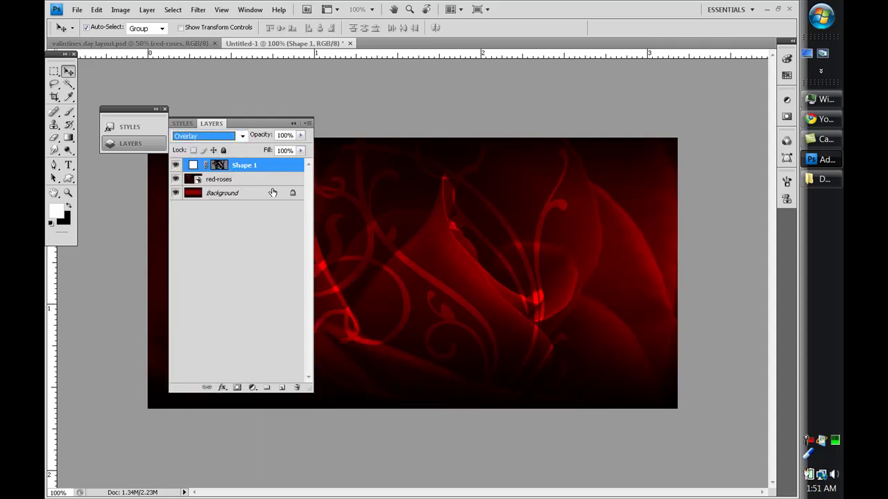
{"action": "left_click", "coordinate": [294, 123]}
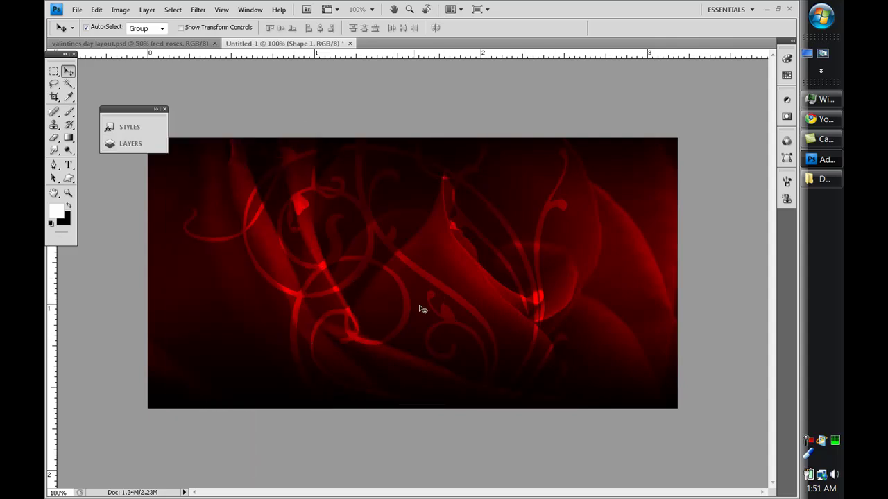
Select the Type tool with FairydustB at 36.74 pt
{"action": "left_click", "coordinate": [72, 165]}
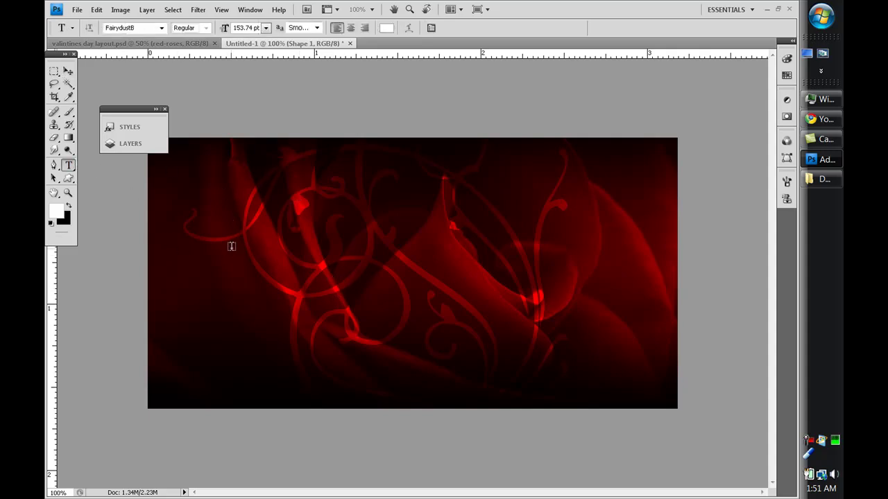
{"action": "left_click", "coordinate": [162, 28]}
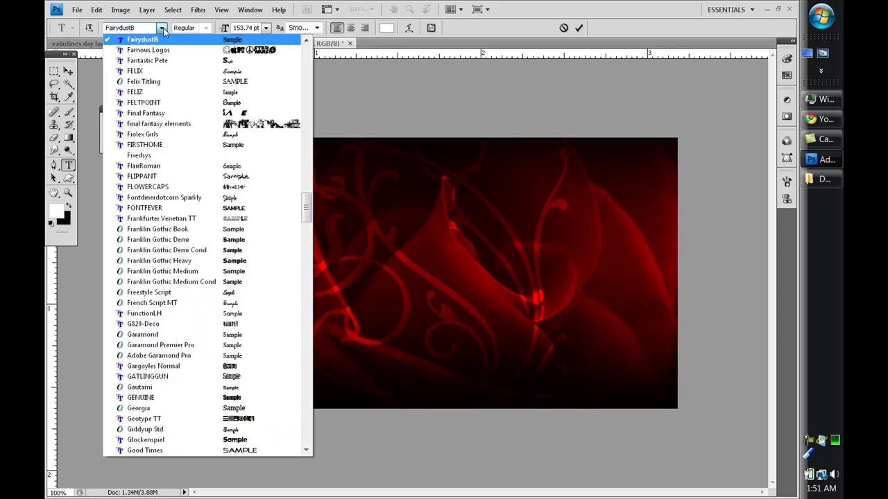
{"action": "left_click", "coordinate": [162, 29]}
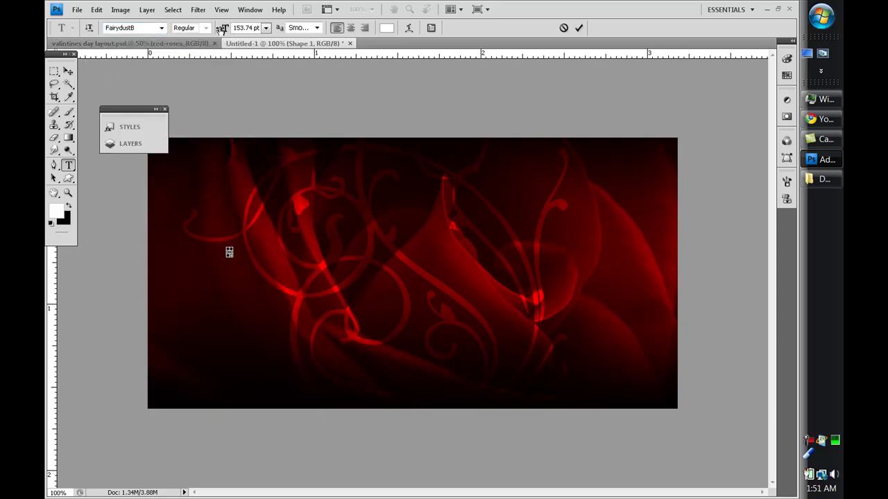
{"action": "left_click_drag", "start_coordinate": [220, 30], "coordinate": [166, 82]}
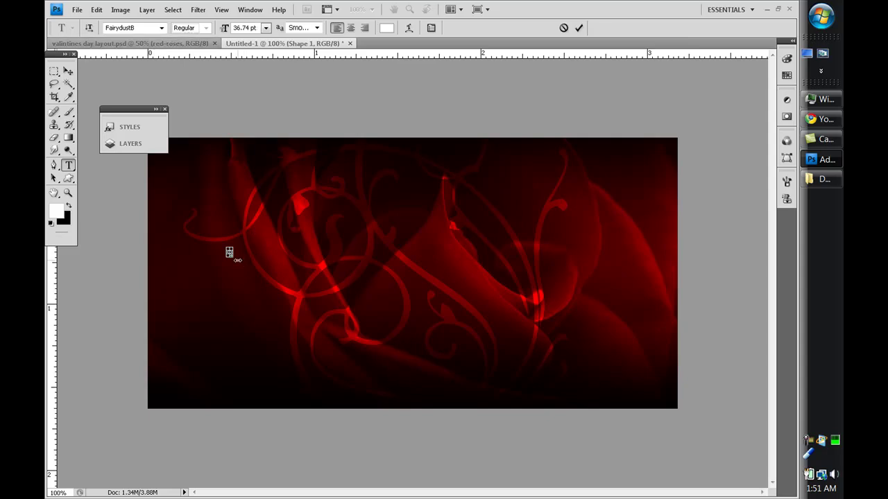
{"action": "left_click_drag", "start_coordinate": [230, 252], "coordinate": [231, 252]}
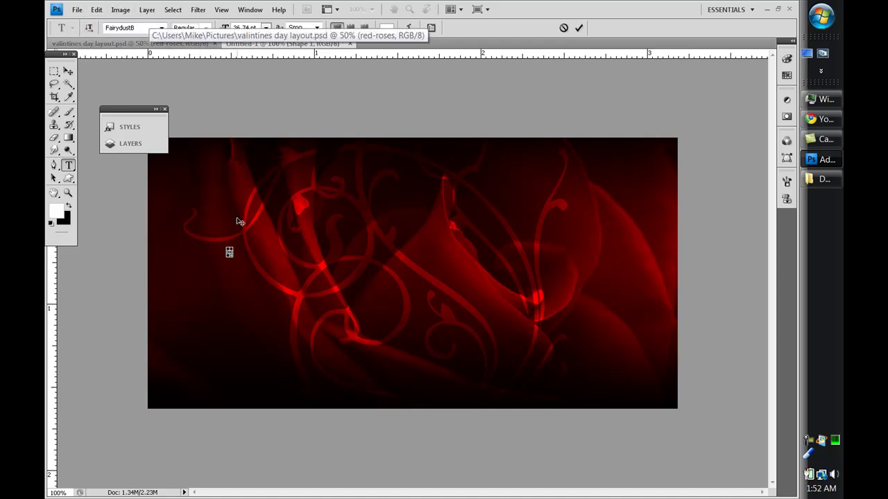
{"action": "left_click_drag", "start_coordinate": [238, 221], "coordinate": [237, 217]}
Type 'Happy', 'Valintines' and 'Day' as three stacked text layers
{"action": "left_click", "coordinate": [236, 222]}
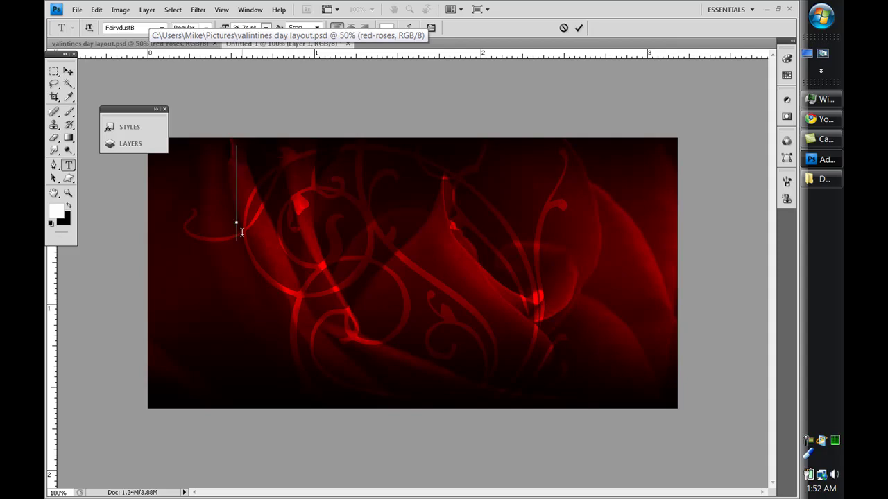
{"action": "type", "text": "Ha"}
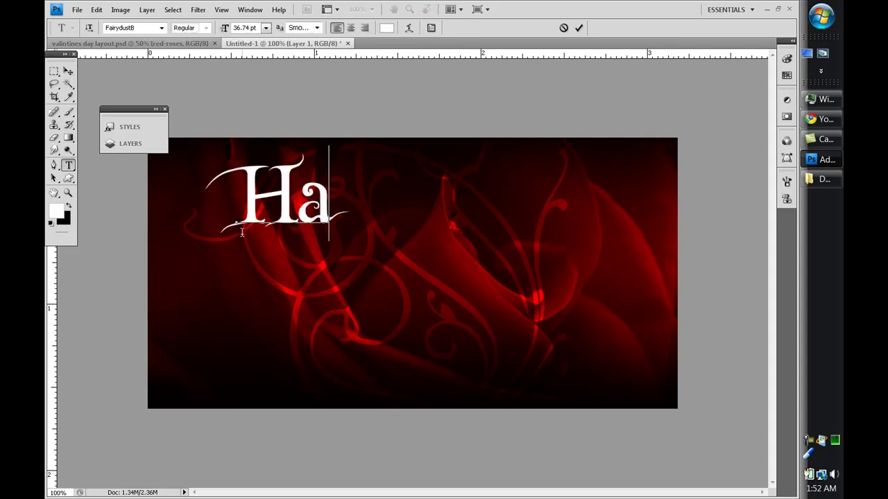
{"action": "type", "text": "ppy"}
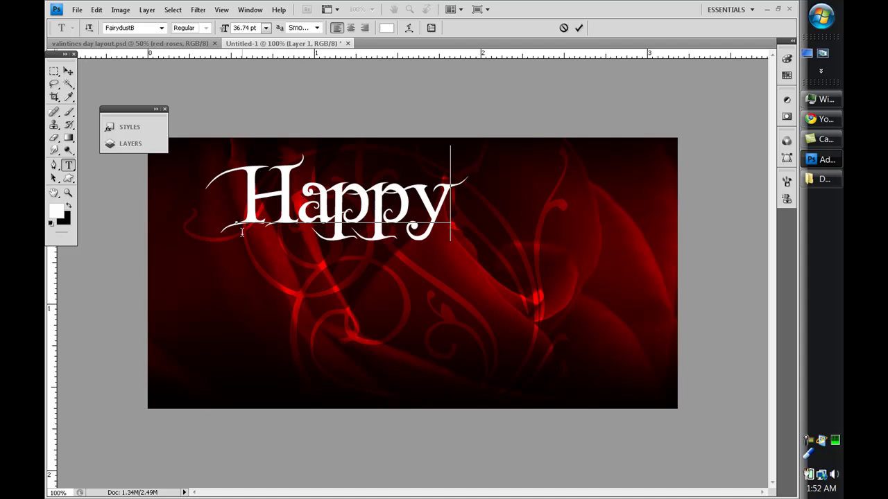
{"action": "key", "text": "Return"}
{"action": "key", "text": "ctrl+Return"}
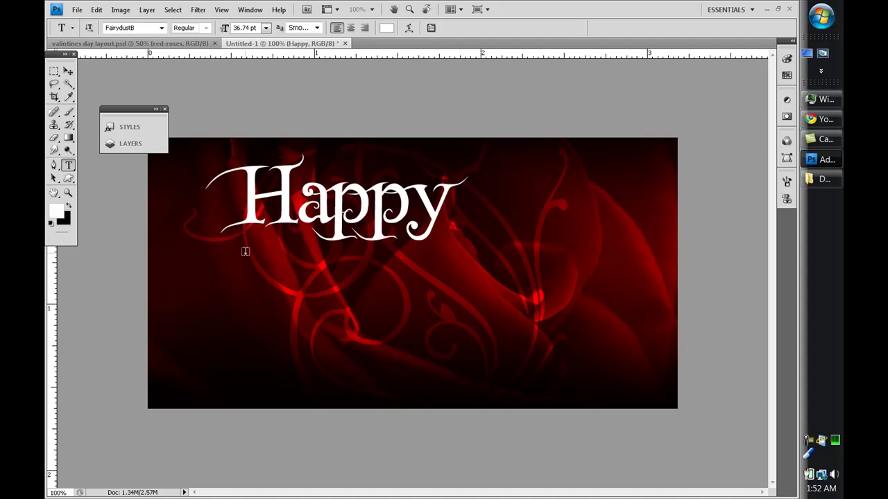
{"action": "left_click", "coordinate": [208, 319]}
{"action": "type", "text": "Val"}
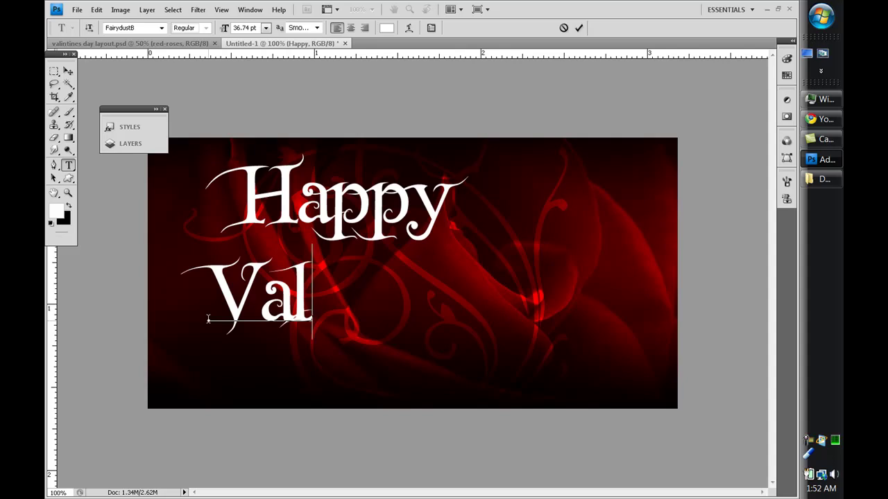
{"action": "type", "text": "intines"}
{"action": "key", "text": "ctrl+Return"}
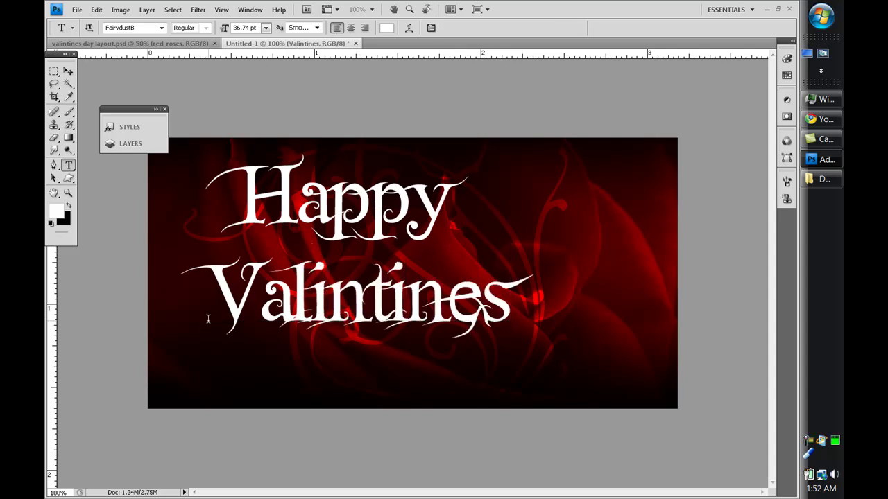
{"action": "left_click", "coordinate": [266, 366]}
{"action": "type", "text": "Da"}
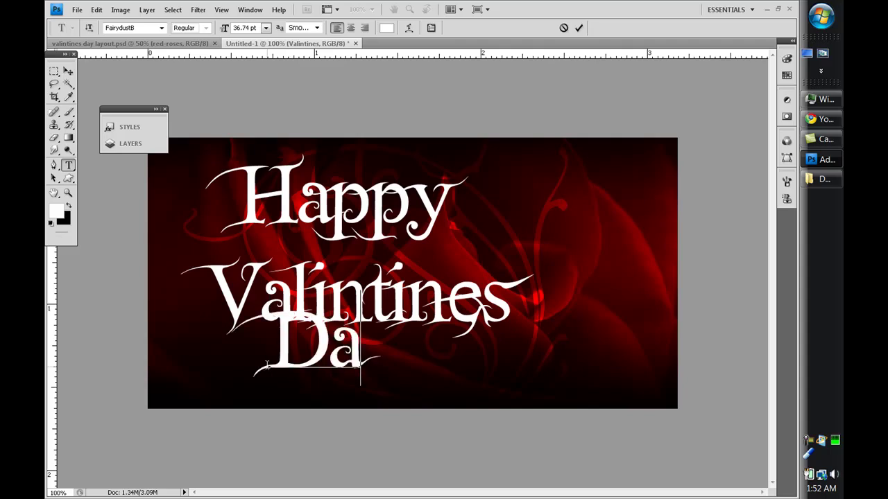
{"action": "type", "text": "y"}
{"action": "key", "text": "ctrl+Return"}
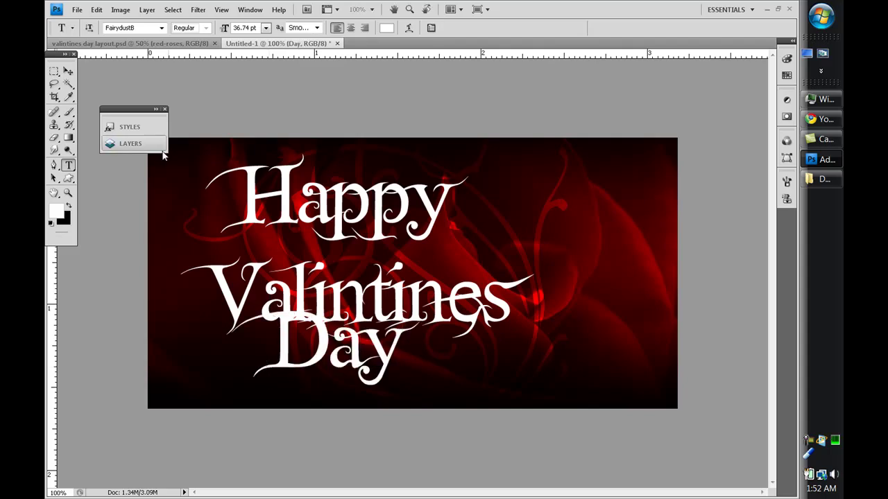
Nudge Happy slightly left, move Valintines right, and move Day further right and lower
{"action": "key", "text": "v"}
{"action": "left_click_drag", "start_coordinate": [272, 214], "coordinate": [251, 220]}
{"action": "left_click_drag", "start_coordinate": [321, 287], "coordinate": [358, 284]}
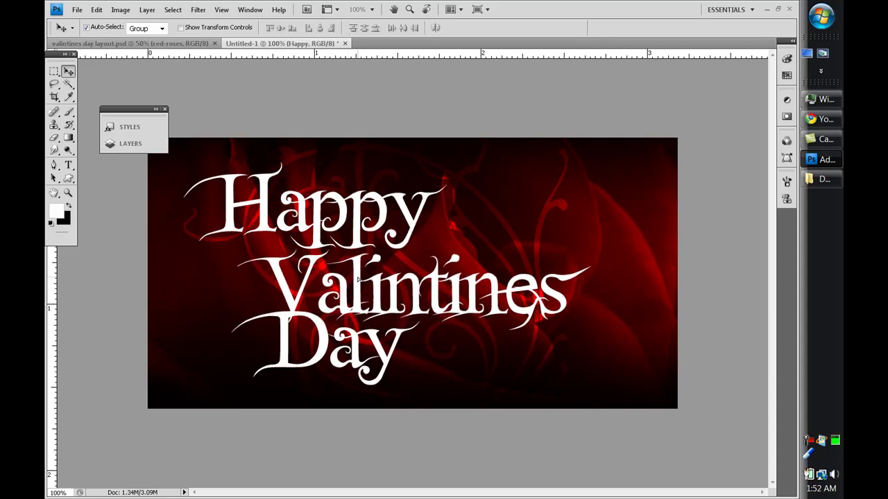
{"action": "left_click_drag", "start_coordinate": [347, 349], "coordinate": [399, 355]}
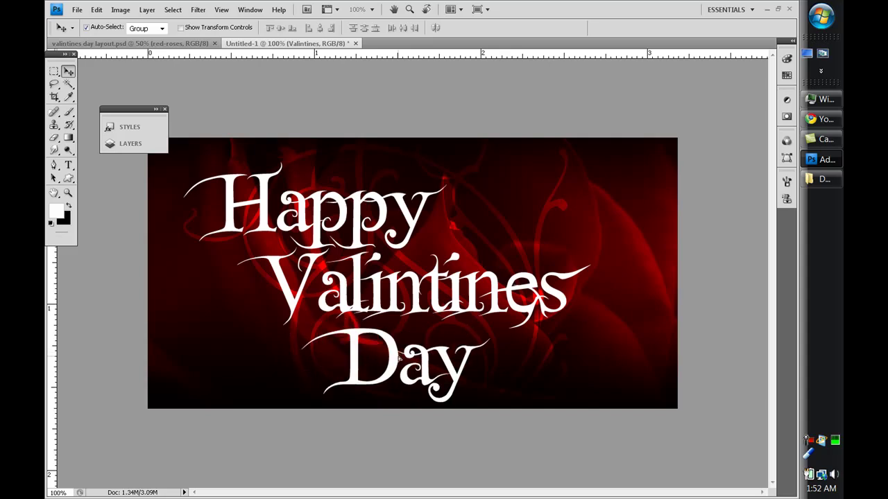
{"action": "left_click", "coordinate": [354, 302]}
{"action": "left_click", "coordinate": [68, 112]}
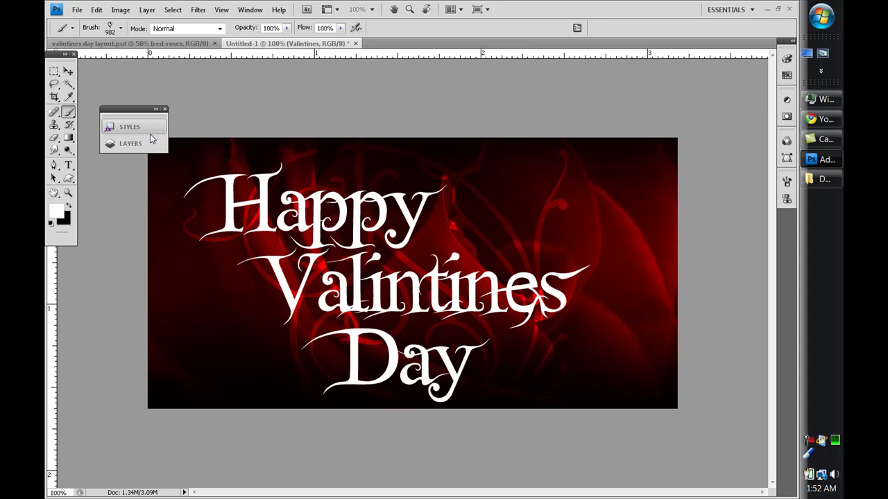
On a new Layer 2, stamp a white heart brush at size 500 on the header's right side
{"action": "key", "text": "ctrl+shift+n"}
{"action": "key", "text": "Return"}
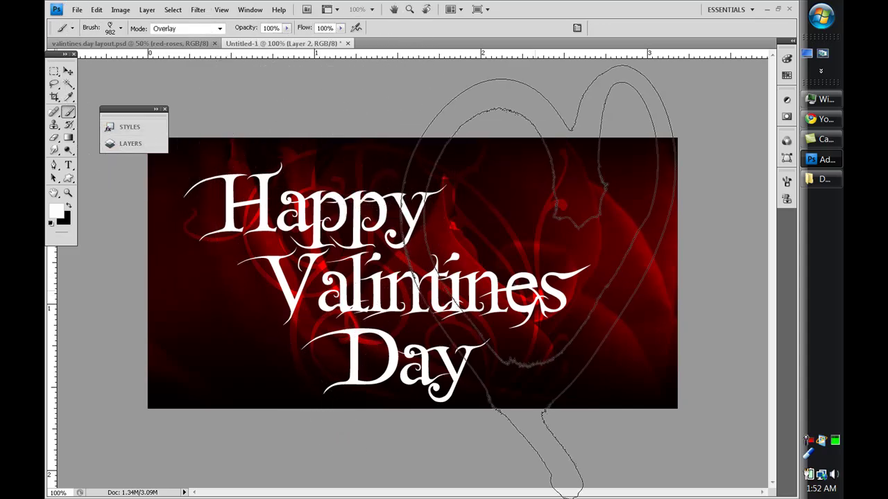
{"action": "left_click", "coordinate": [563, 282]}
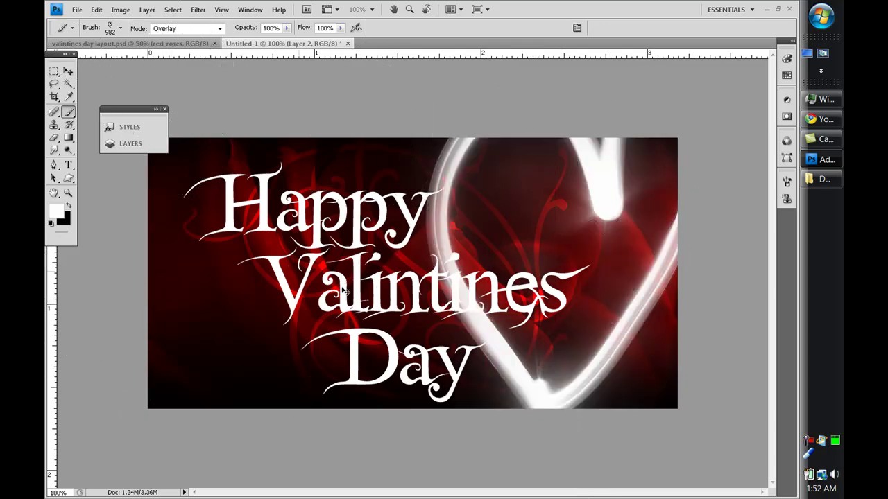
{"action": "key", "text": "ctrl+z"}
{"action": "key", "text": "bracketleft"}
{"action": "key", "text": "bracketleft"}
{"action": "key", "text": "bracketleft"}
{"action": "key", "text": "bracketleft"}
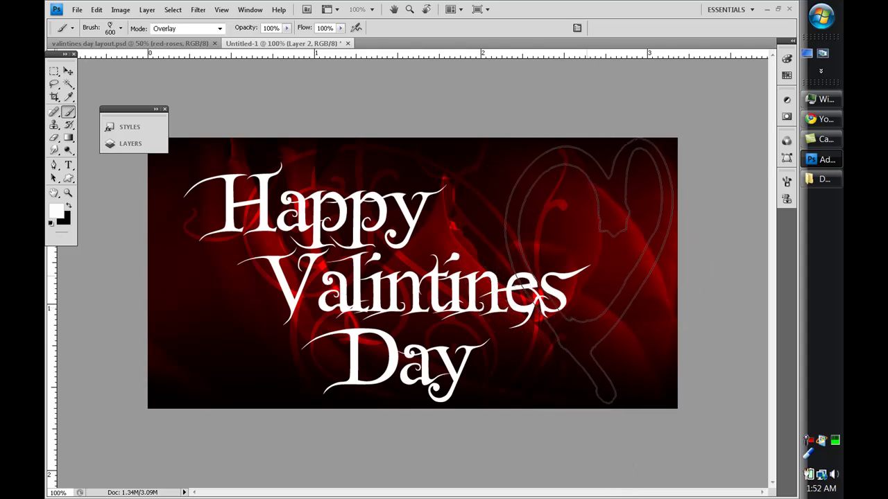
{"action": "key", "text": "bracketleft"}
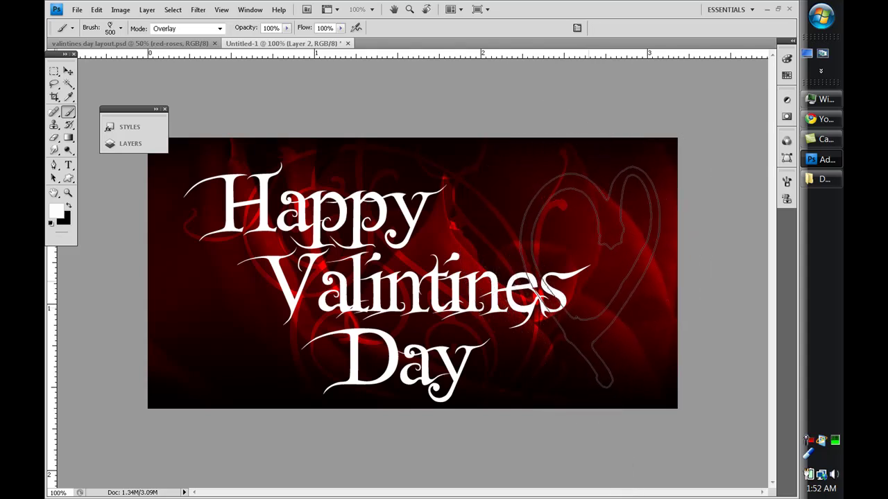
{"action": "left_click", "coordinate": [598, 275]}
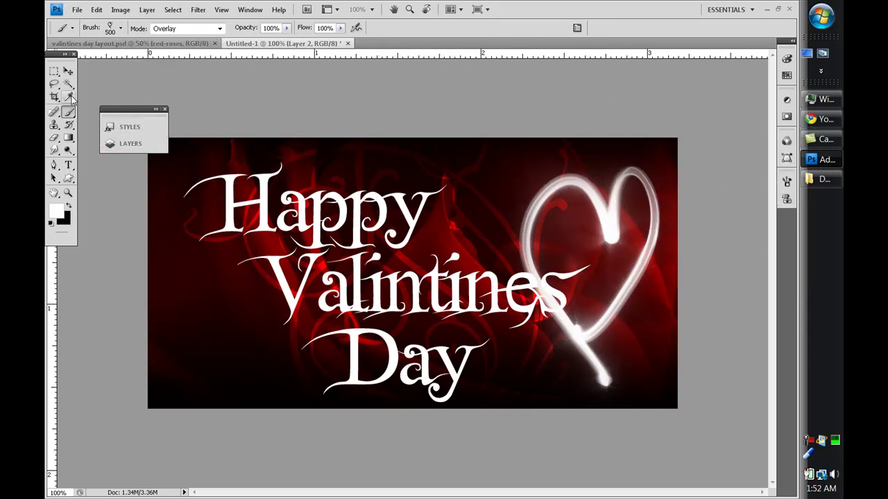
Move the heart's Layer 2 just above Shape 1 and fade it to about 43% opacity
{"action": "key", "text": "v"}
{"action": "left_click", "coordinate": [130, 144]}
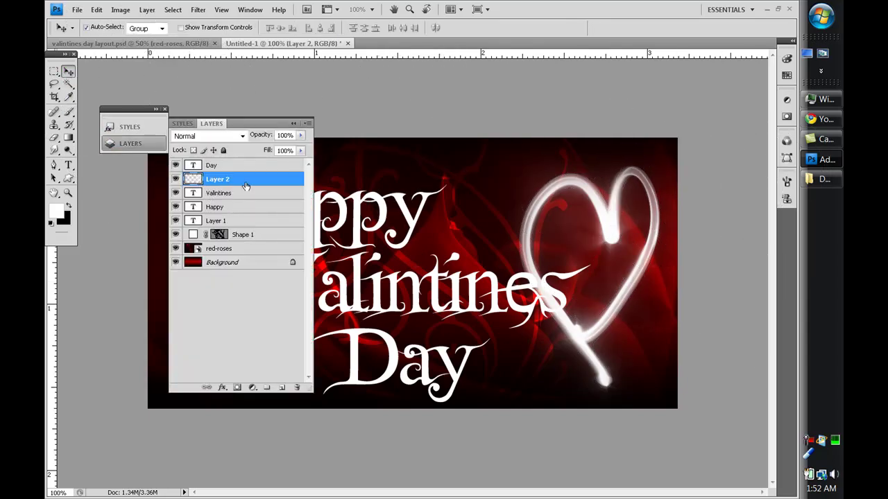
{"action": "left_click_drag", "start_coordinate": [243, 184], "coordinate": [245, 230]}
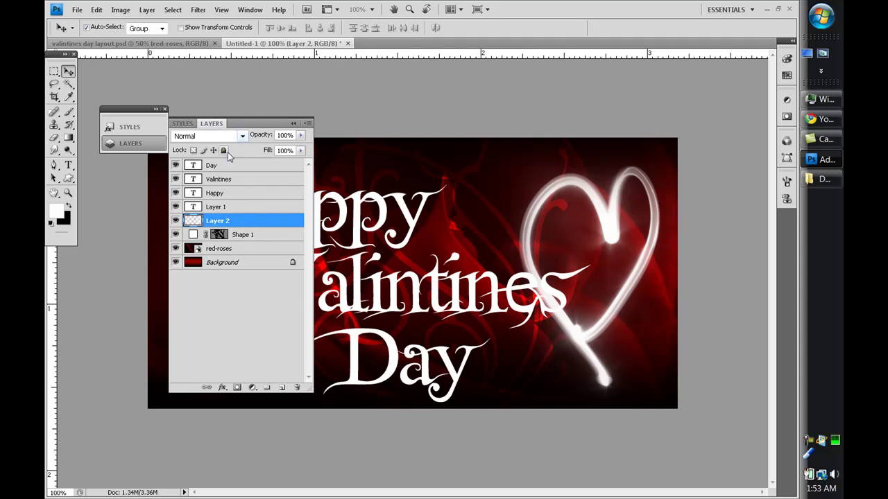
{"action": "left_click", "coordinate": [238, 136]}
{"action": "left_click", "coordinate": [239, 135]}
{"action": "left_click", "coordinate": [300, 136]}
{"action": "left_click_drag", "start_coordinate": [302, 150], "coordinate": [268, 148]}
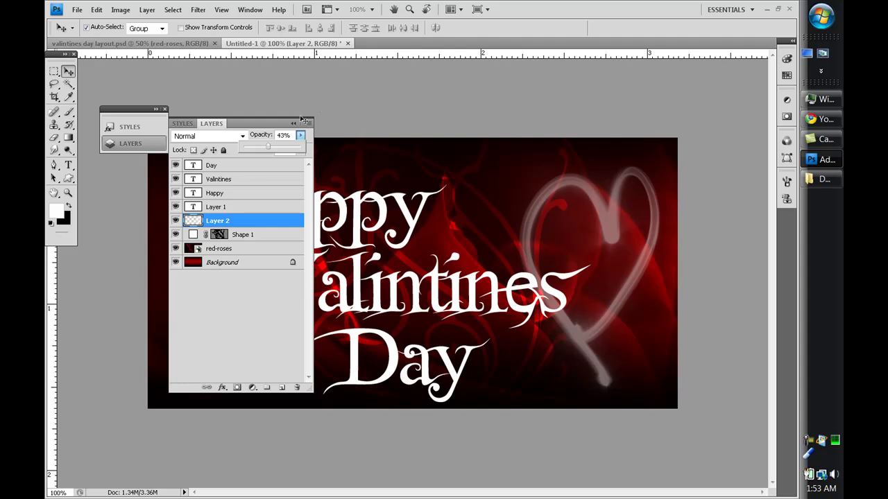
{"action": "left_click", "coordinate": [293, 122]}
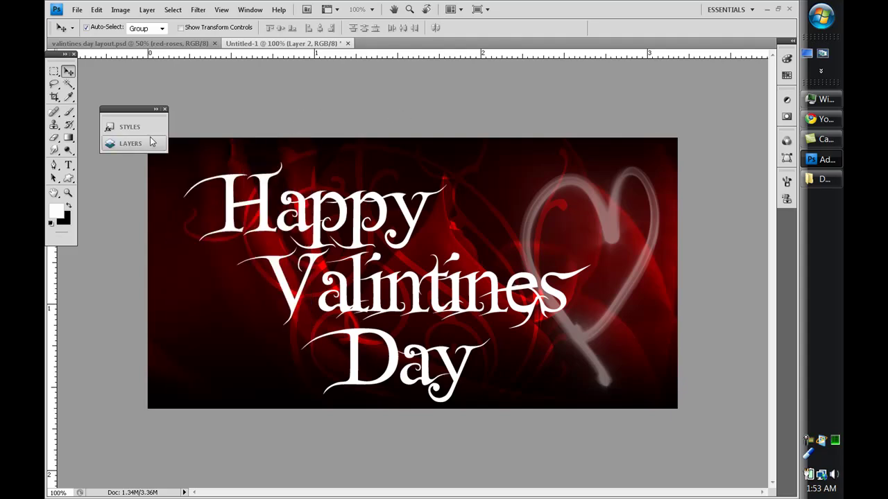
Duplicate the heart layer to brighten its glow and open the Happy layer's style settings
{"action": "key", "text": "ctrl+j"}
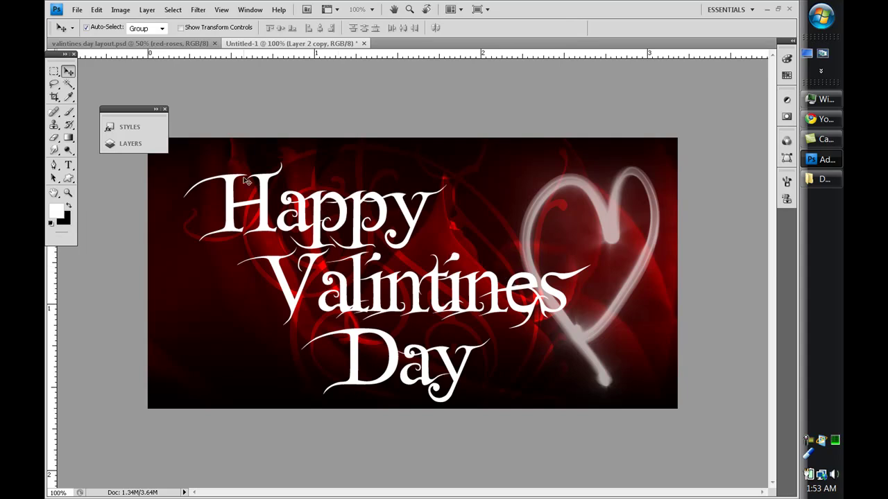
{"action": "left_click", "coordinate": [129, 143]}
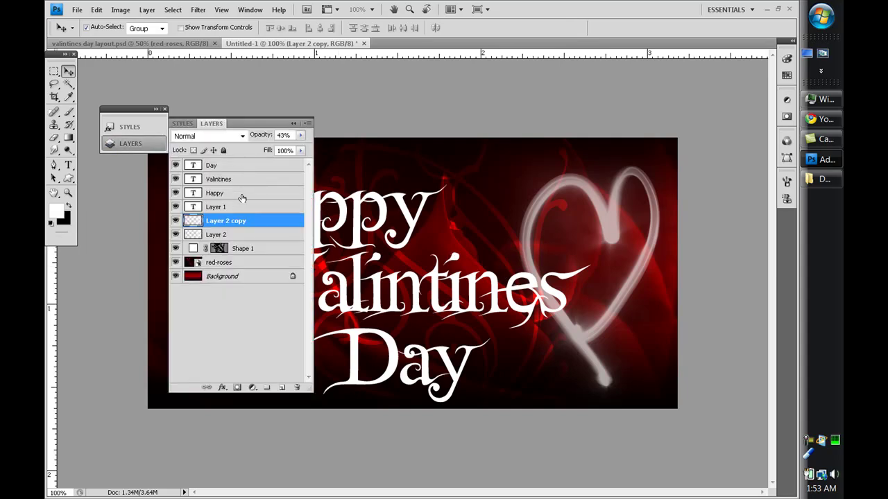
{"action": "double_click", "coordinate": [241, 194]}
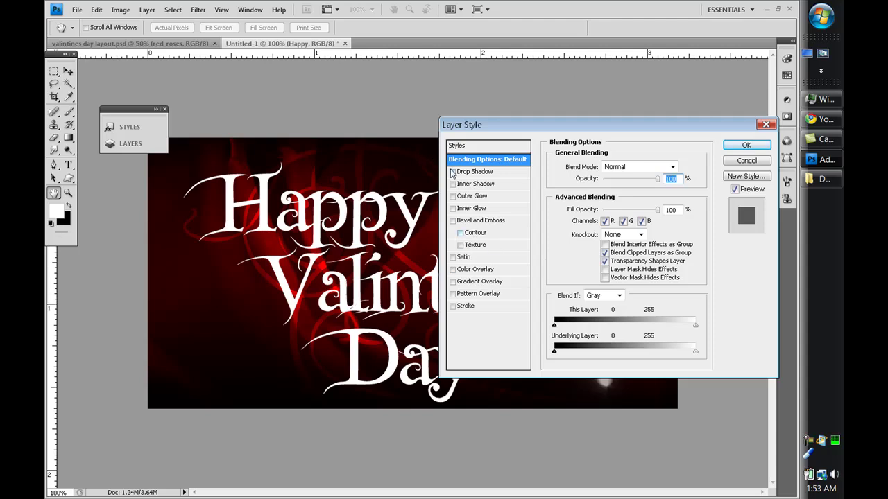
Add a drop shadow and a 2 px stroke to the Happy text
{"action": "left_click_drag", "start_coordinate": [469, 131], "coordinate": [514, 137]}
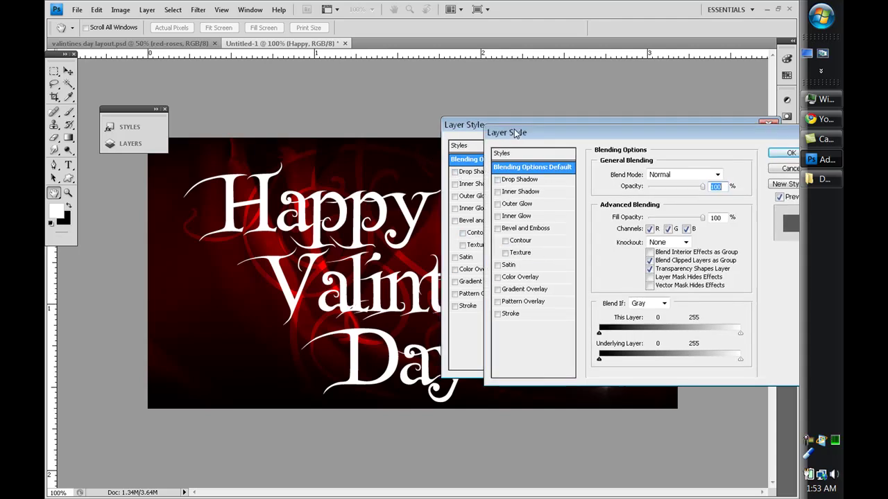
{"action": "left_click", "coordinate": [497, 179]}
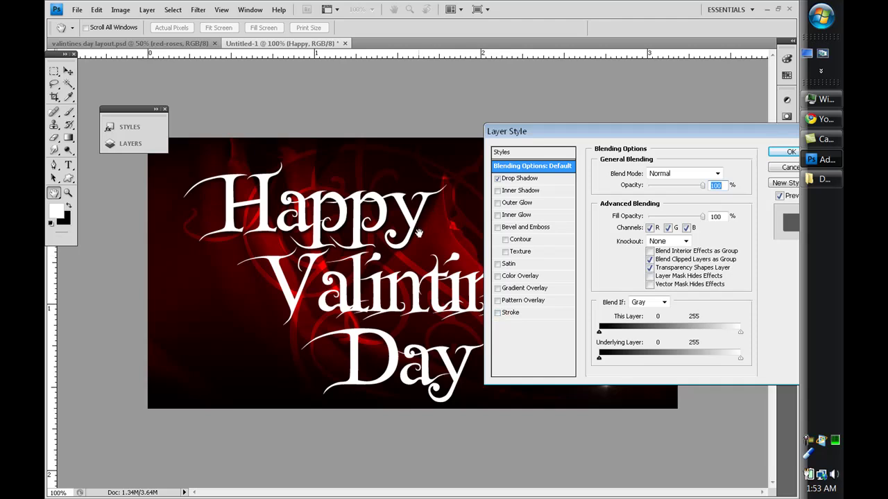
{"action": "left_click", "coordinate": [498, 314]}
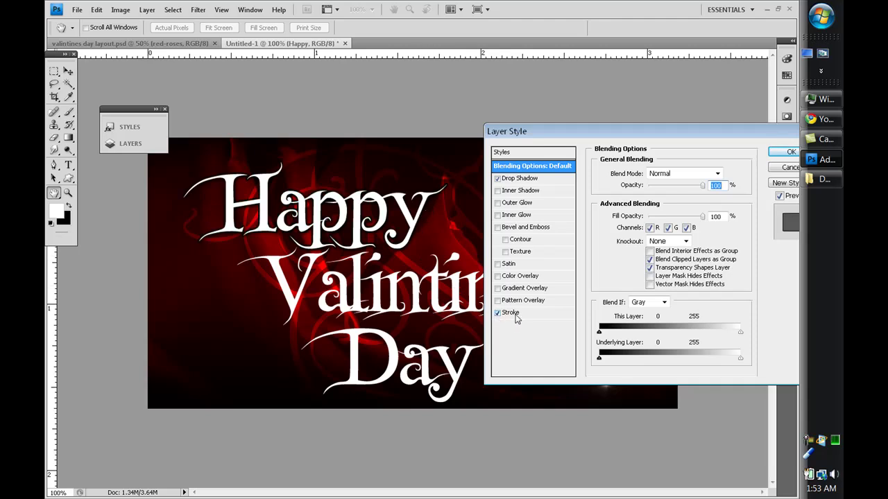
{"action": "left_click", "coordinate": [514, 314]}
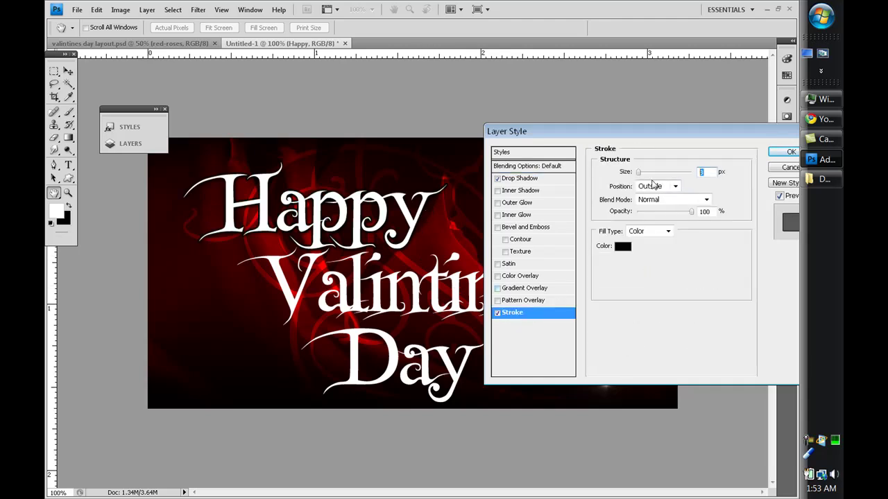
{"action": "type", "text": "2"}
Add an inner shadow with distance 0, size 10 and 50% opacity
{"action": "left_click", "coordinate": [497, 191]}
{"action": "left_click", "coordinate": [517, 190]}
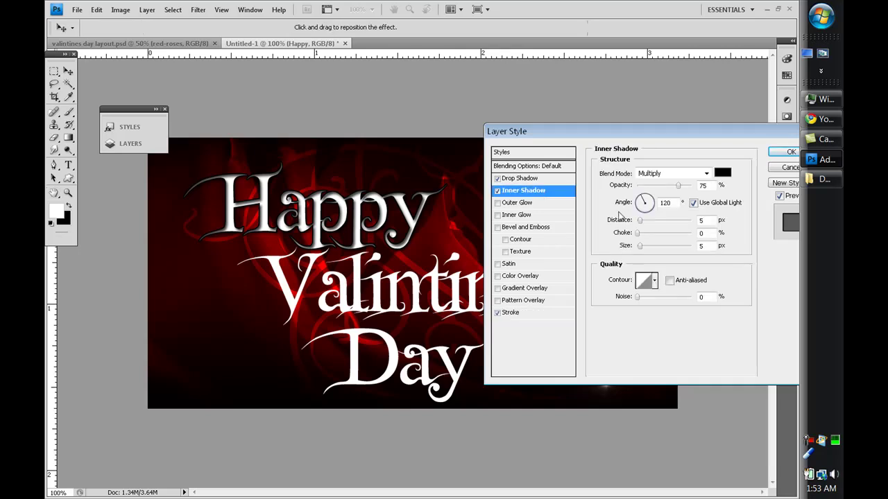
{"action": "left_click_drag", "start_coordinate": [639, 220], "coordinate": [644, 249]}
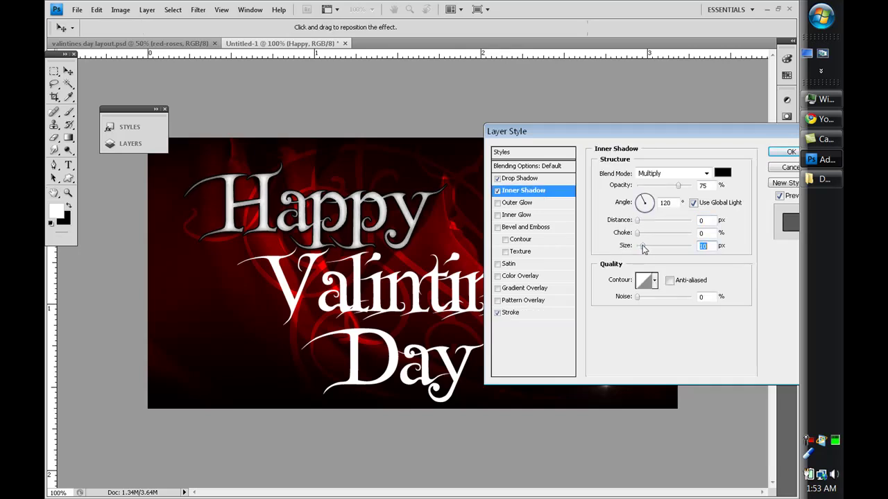
{"action": "left_click_drag", "start_coordinate": [678, 188], "coordinate": [672, 190]}
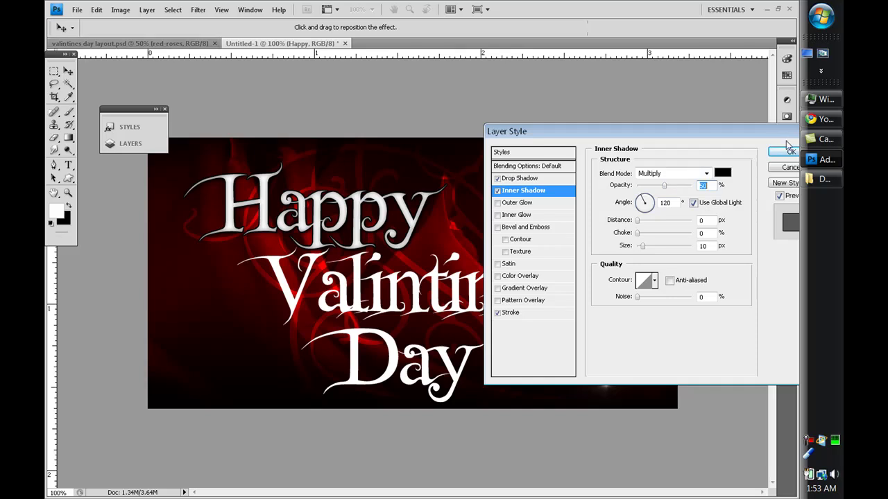
{"action": "left_click", "coordinate": [780, 153]}
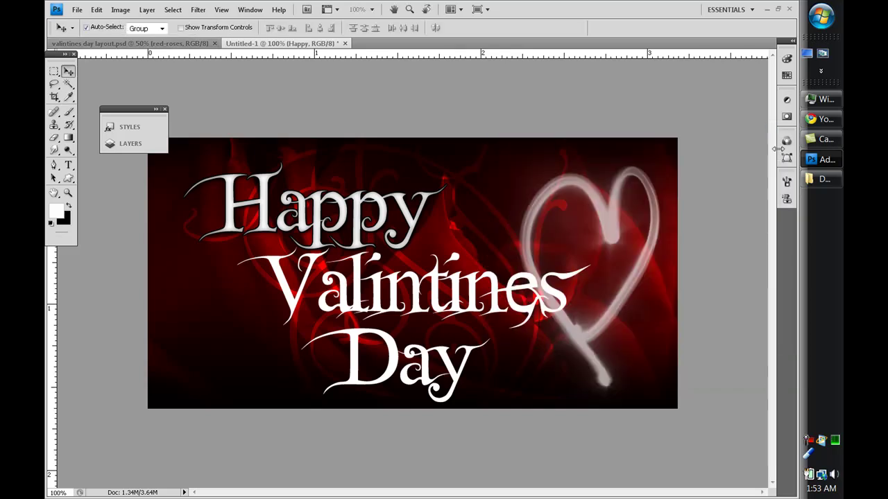
Copy the Happy layer's style and paste it onto the Valintines and Day layers
{"action": "left_click", "coordinate": [131, 143]}
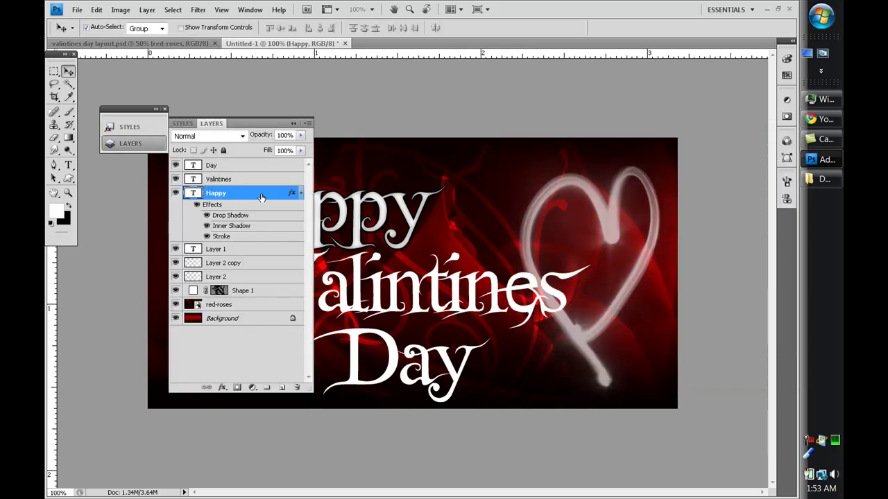
{"action": "right_click", "coordinate": [261, 197]}
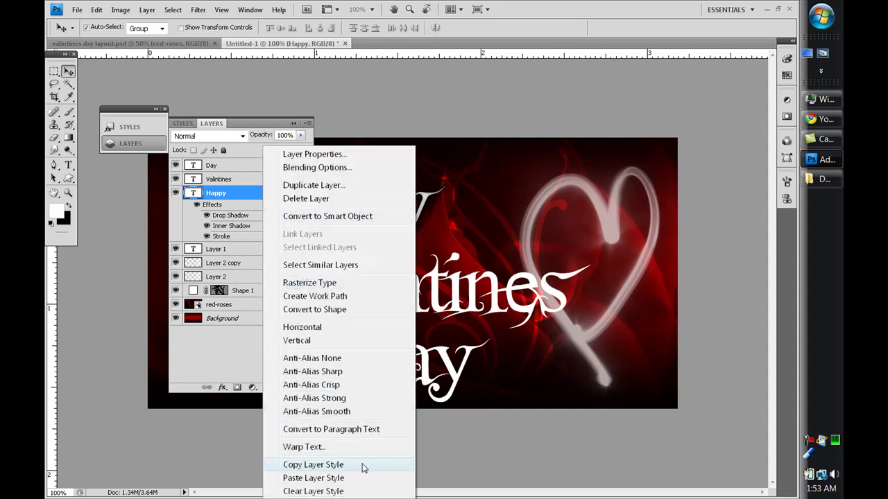
{"action": "left_click", "coordinate": [312, 465]}
{"action": "left_click", "coordinate": [266, 180]}
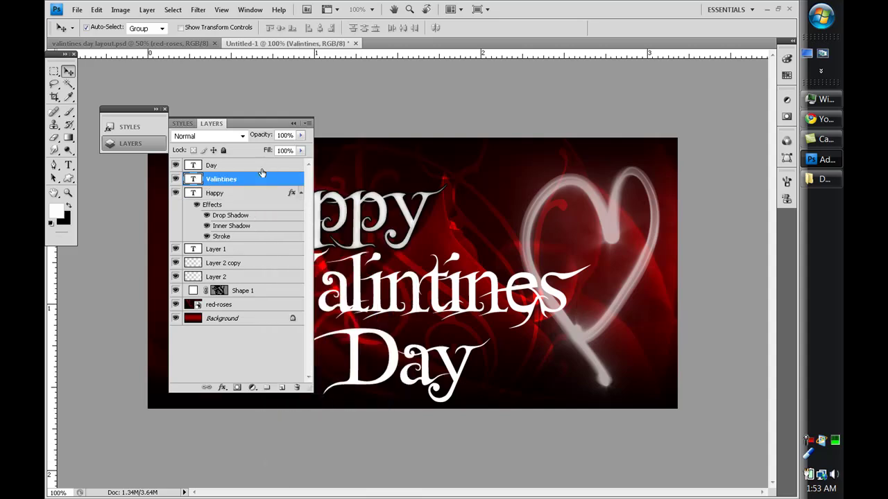
{"action": "left_click", "coordinate": [253, 170], "text": "shift"}
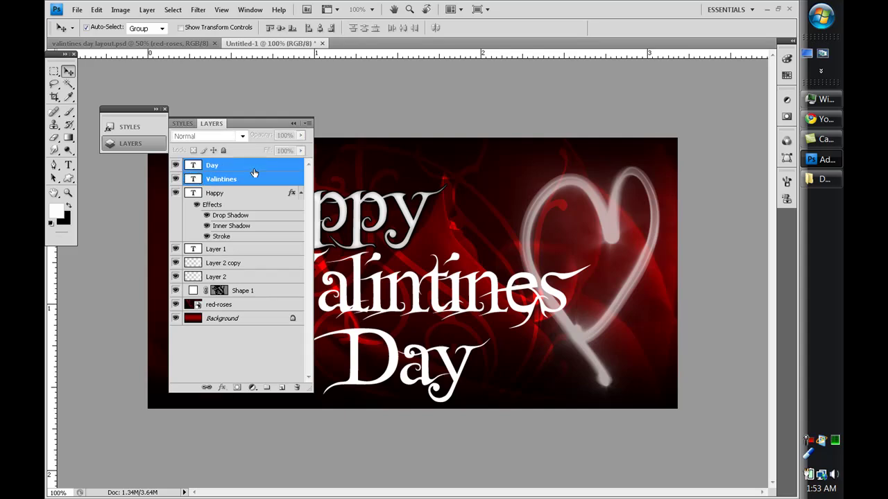
{"action": "right_click", "coordinate": [254, 173]}
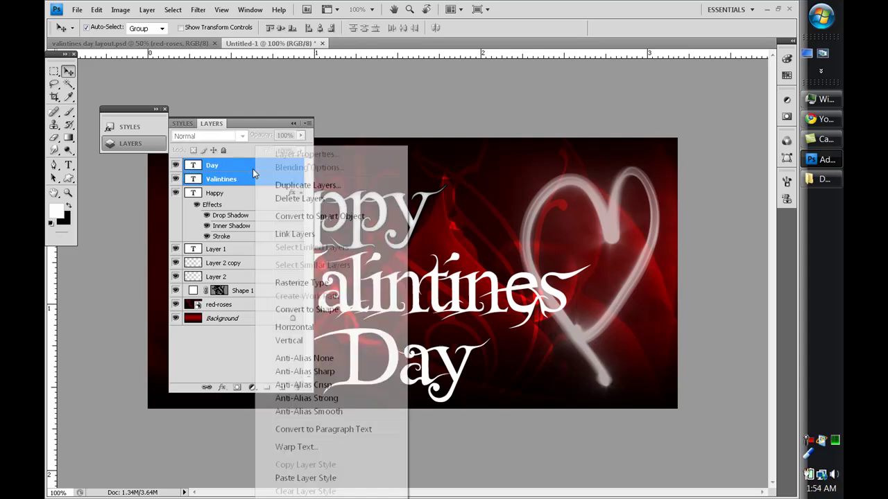
{"action": "left_click", "coordinate": [340, 478]}
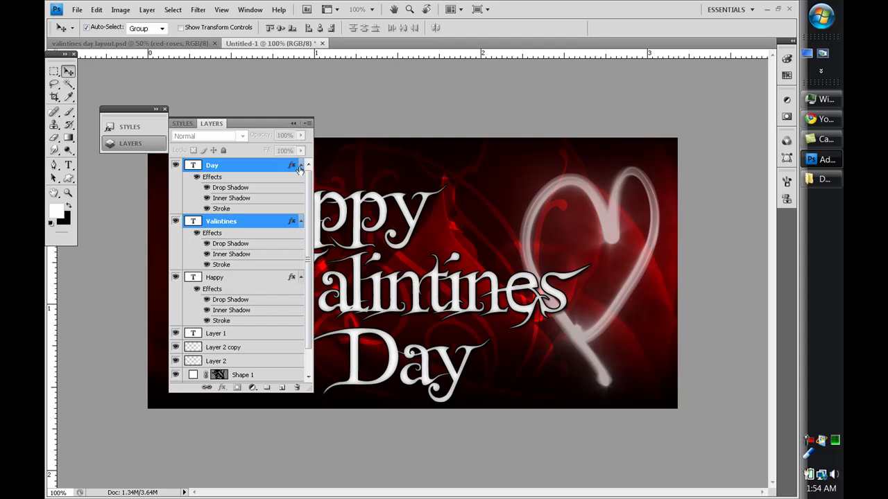
Collapse the effect lists under Day, Valintines and Happy, and tuck the Layers panel away
{"action": "left_click", "coordinate": [300, 166]}
{"action": "left_click", "coordinate": [300, 179]}
{"action": "left_click", "coordinate": [301, 193]}
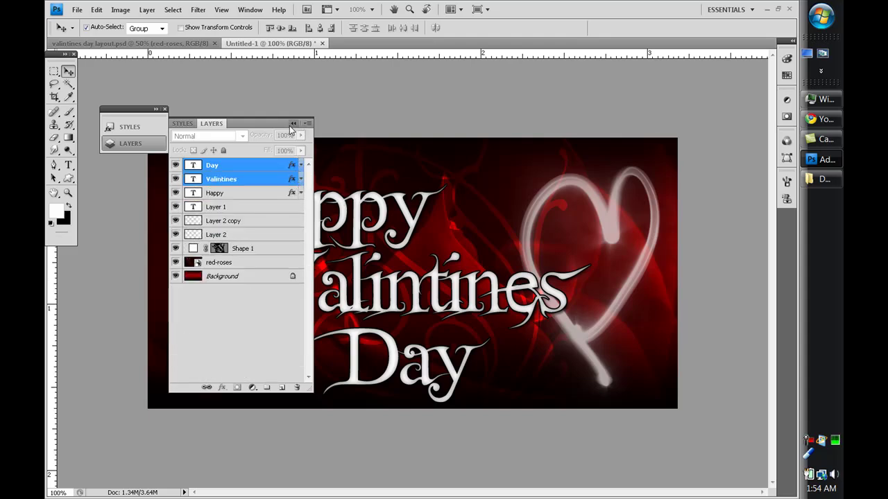
{"action": "left_click", "coordinate": [292, 124]}
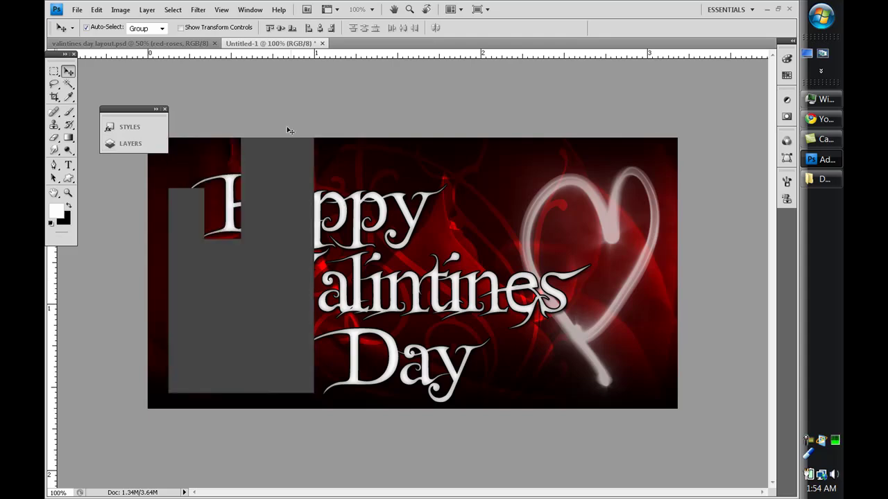
Add a 5.74 pt 'MikesDesigns.Ning.Com' watermark in the header's lower-left corner
{"action": "left_click", "coordinate": [70, 166]}
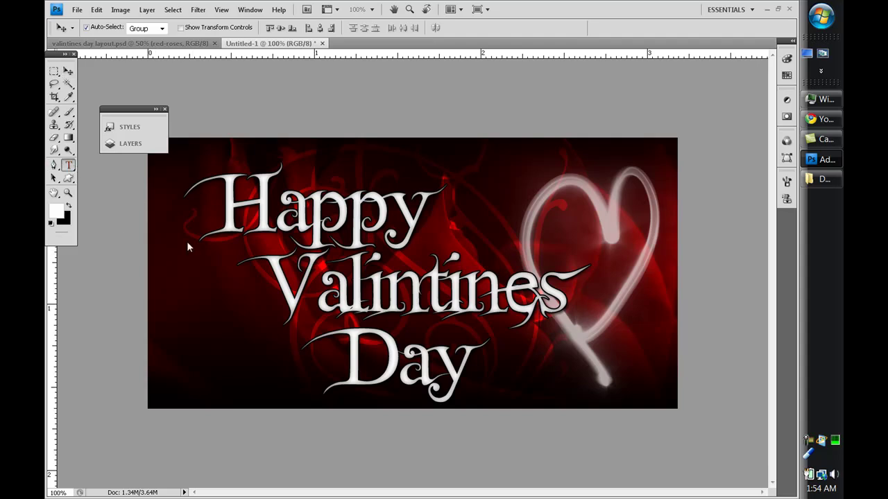
{"action": "left_click", "coordinate": [160, 399]}
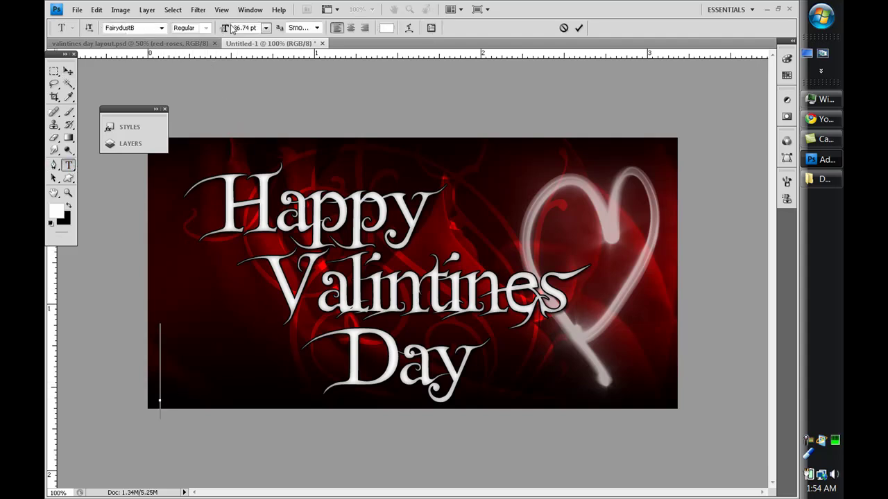
{"action": "left_click_drag", "start_coordinate": [231, 27], "coordinate": [215, 29]}
{"action": "type", "text": "Mik"}
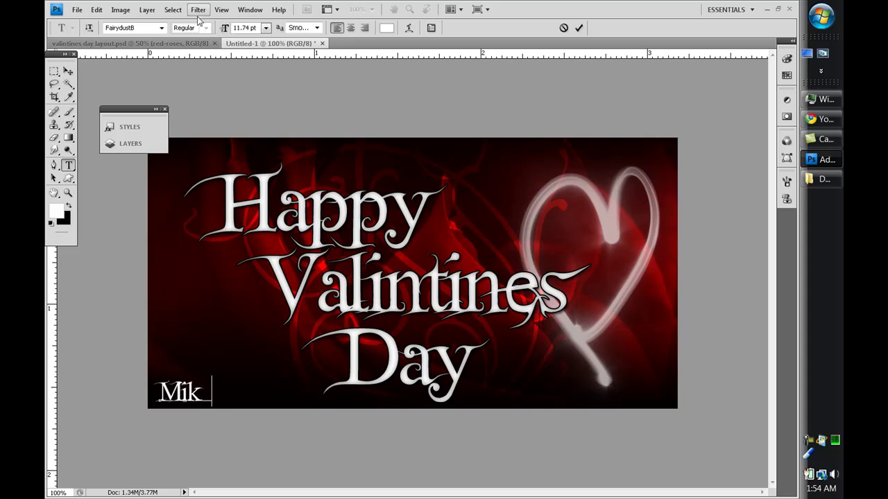
{"action": "type", "text": "esDesigns"}
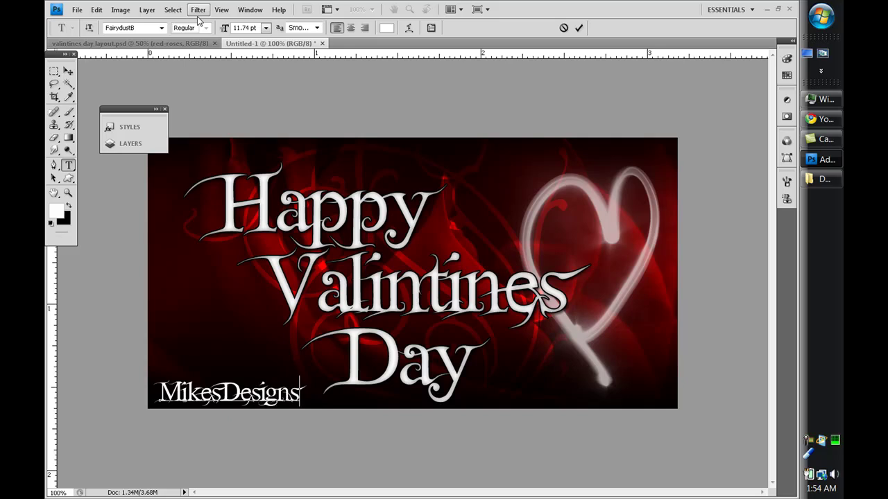
{"action": "type", "text": ".Ning."}
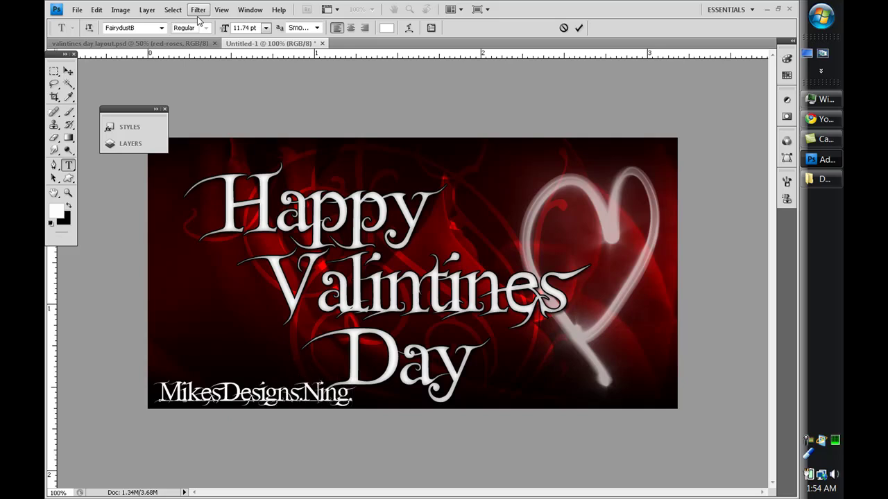
{"action": "type", "text": "Com"}
{"action": "key", "text": "ctrl+a"}
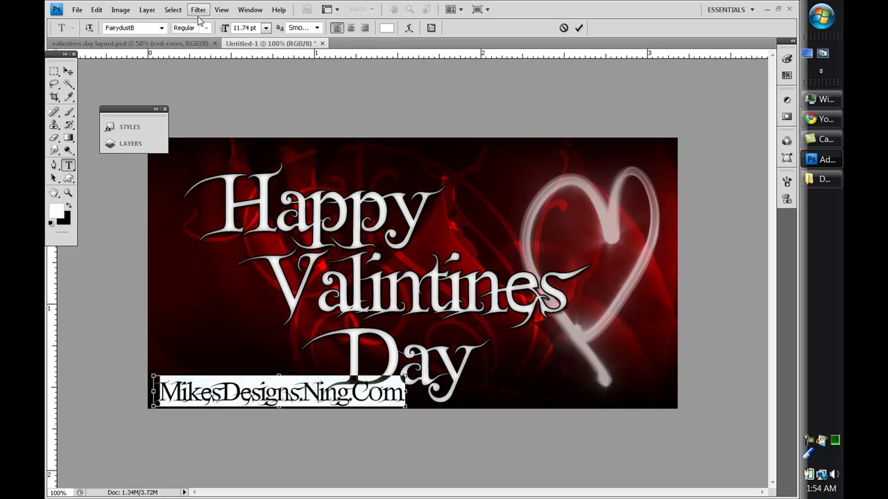
{"action": "left_click_drag", "start_coordinate": [228, 32], "coordinate": [223, 32]}
{"action": "key", "text": "ctrl+Return"}
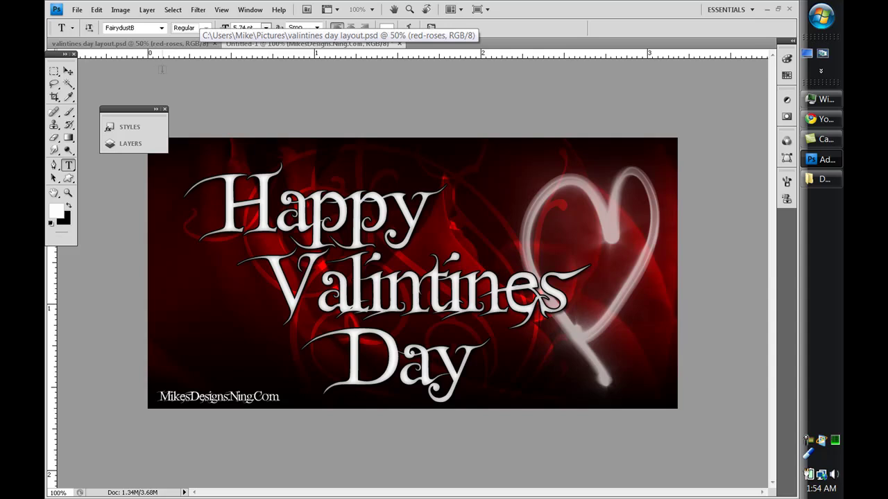
Save the header as 'happy vday header' in the Pictures folder
{"action": "left_click", "coordinate": [68, 72]}
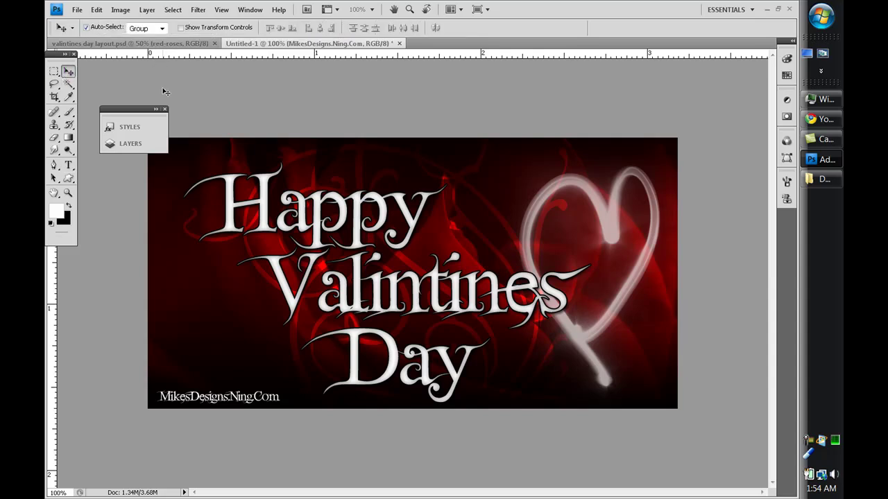
{"action": "key", "text": "ctrl+s"}
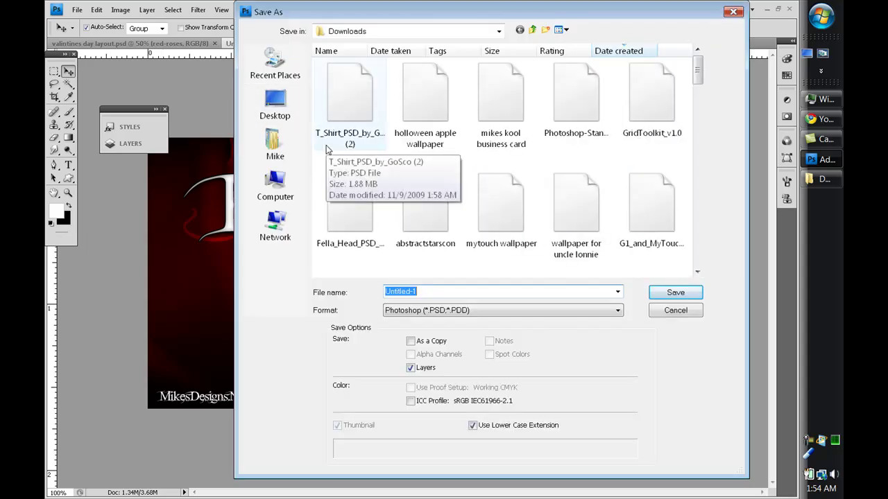
{"action": "type", "text": "main"}
{"action": "key", "text": "BackSpace"}
{"action": "key", "text": "BackSpace"}
{"action": "key", "text": "BackSpace"}
{"action": "key", "text": "BackSpace"}
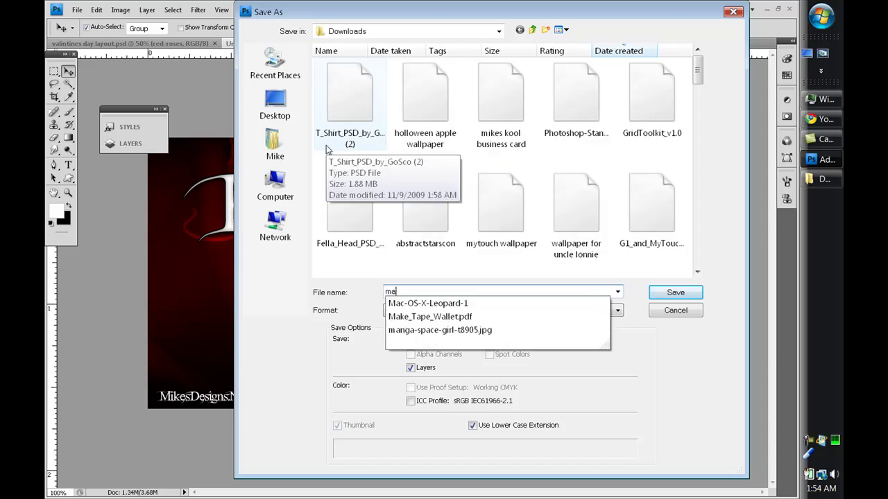
{"action": "type", "text": "happy"}
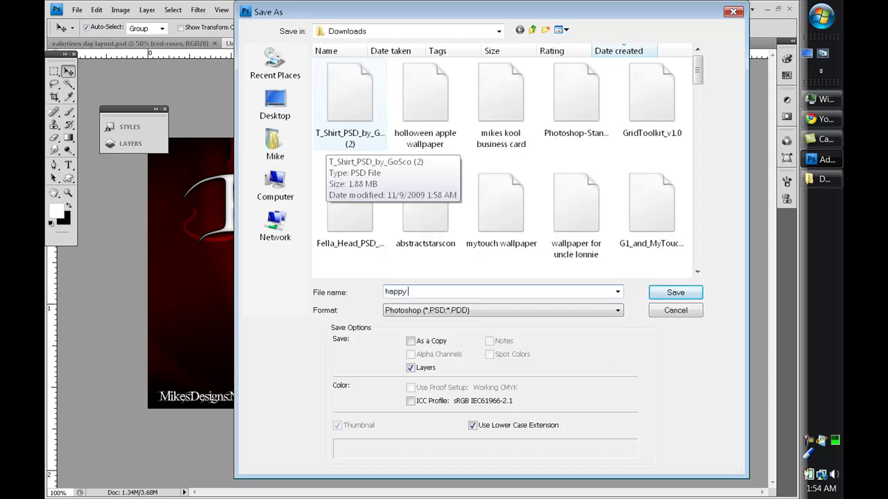
{"action": "type", "text": " vday header"}
{"action": "left_click", "coordinate": [285, 154]}
{"action": "double_click", "coordinate": [412, 250]}
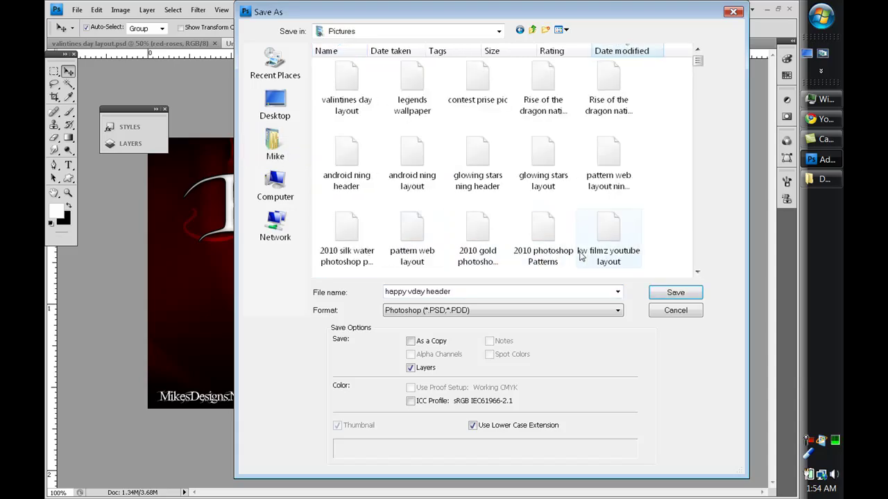
{"action": "left_click", "coordinate": [667, 292]}
{"action": "left_click", "coordinate": [477, 136]}
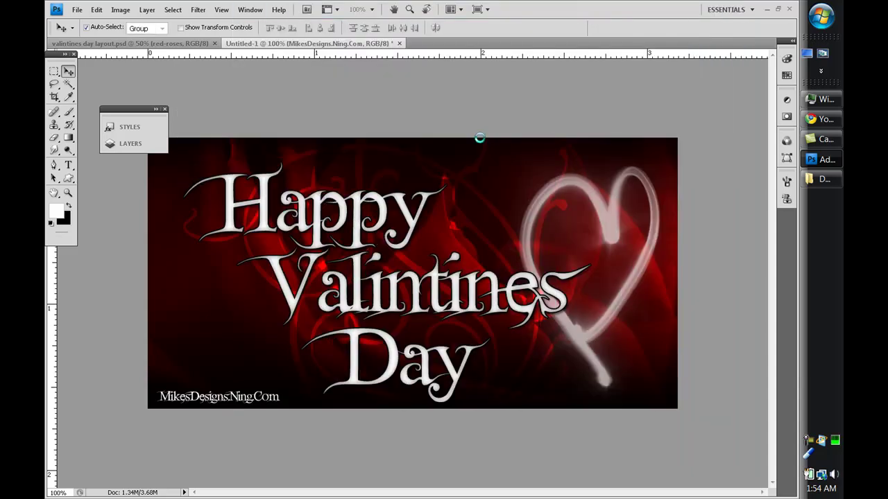
Save a PNG copy of the header with the default PNG options
{"action": "key", "text": "ctrl+shift+s"}
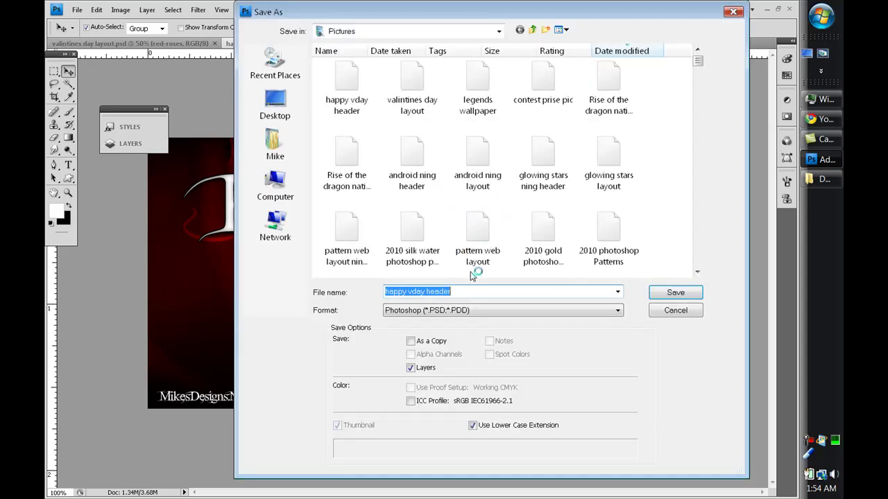
{"action": "left_click", "coordinate": [495, 311]}
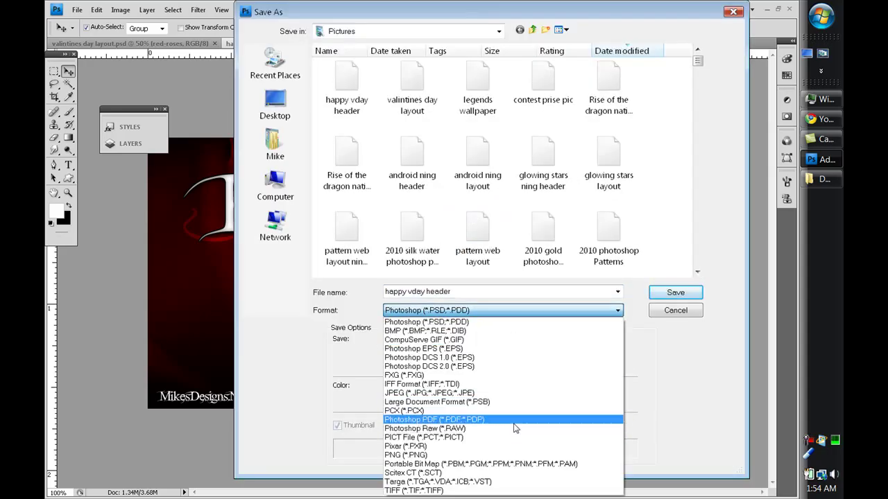
{"action": "left_click", "coordinate": [518, 454]}
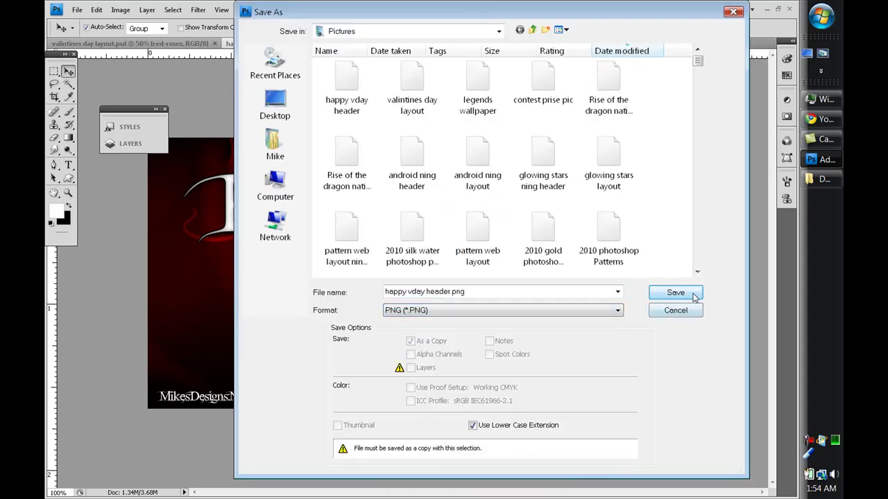
{"action": "left_click", "coordinate": [670, 293]}
{"action": "left_click", "coordinate": [457, 246]}
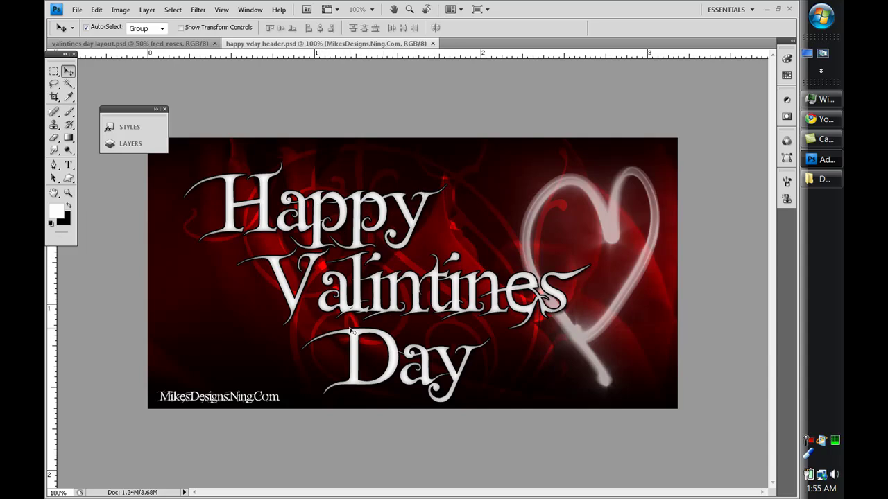
Open photobucket.com in a new Chrome tab and go to My Home
{"action": "left_click", "coordinate": [822, 124]}
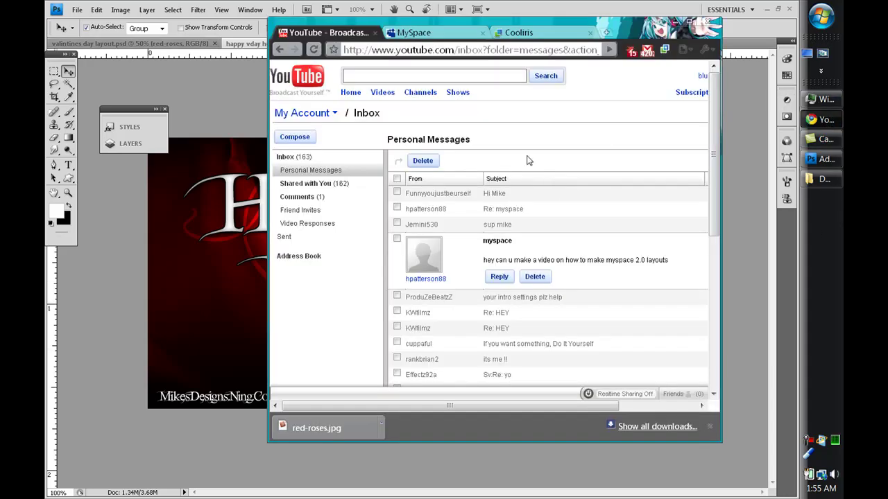
{"action": "left_click", "coordinate": [575, 35]}
{"action": "left_click", "coordinate": [606, 33]}
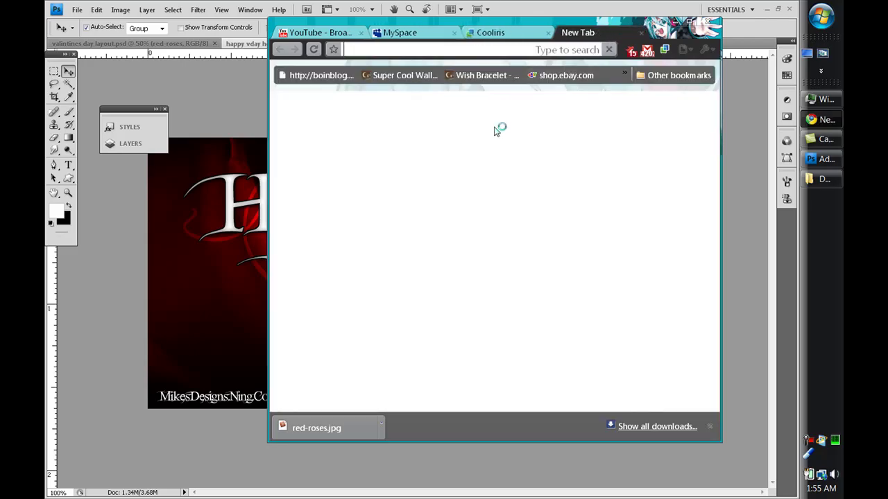
{"action": "type", "text": "pho"}
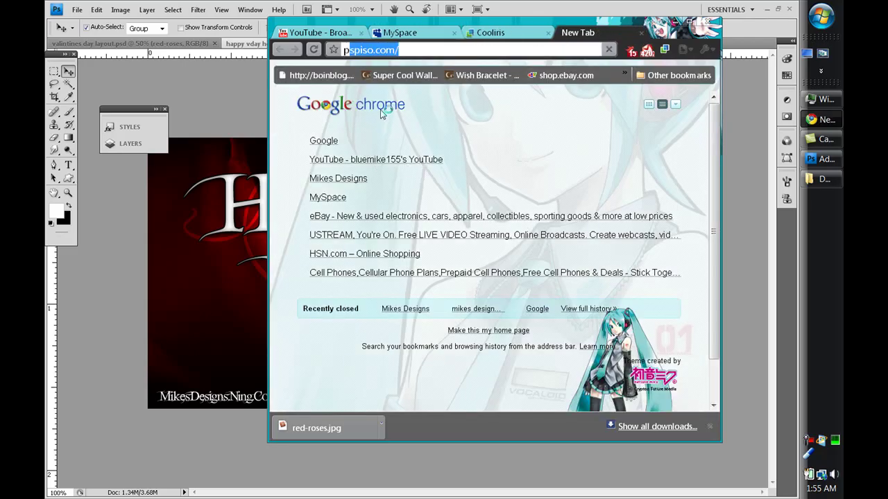
{"action": "type", "text": "tobucket"}
{"action": "key", "text": "Return"}
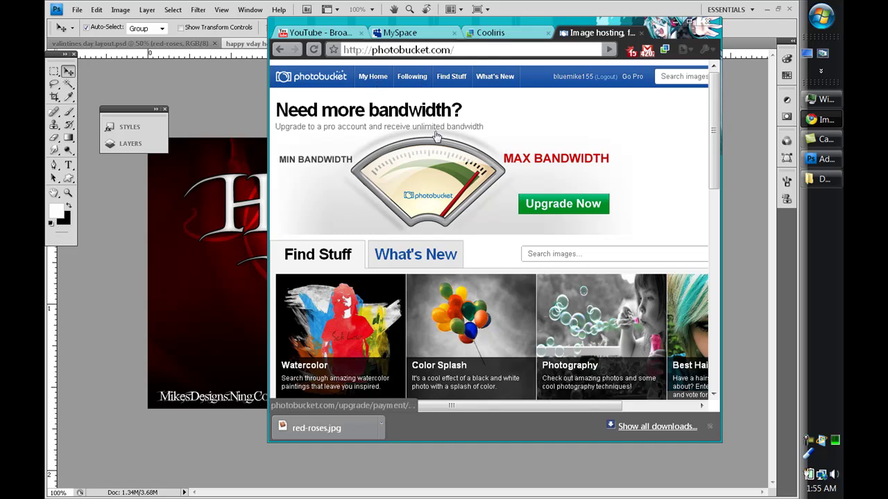
{"action": "left_click", "coordinate": [374, 78]}
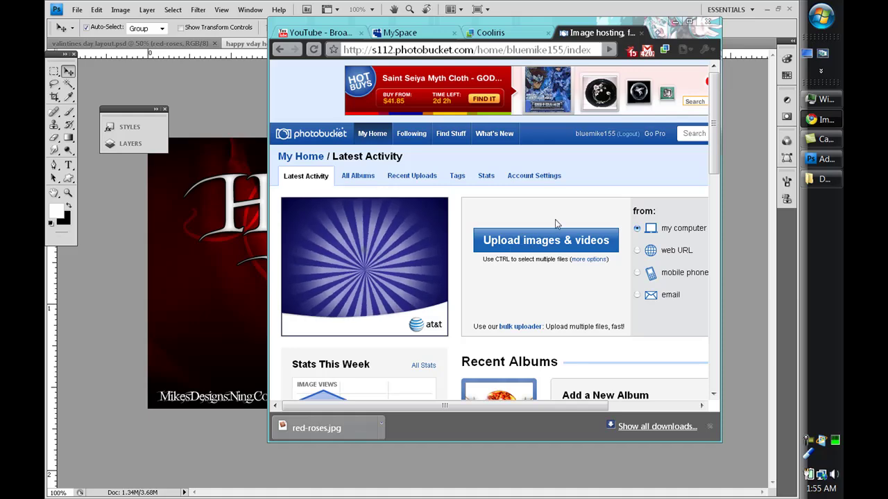
Start an upload from the computer and pick happy vday header from the Pictures folder
{"action": "left_click", "coordinate": [518, 250]}
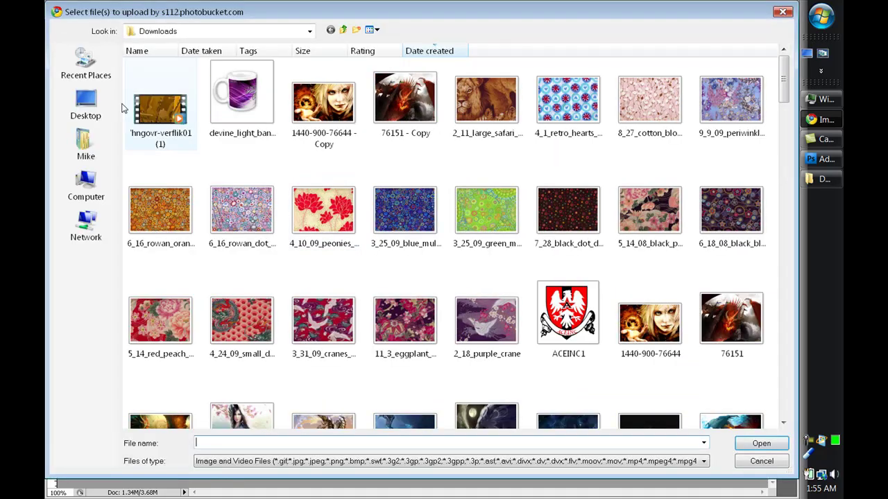
{"action": "left_click", "coordinate": [86, 146]}
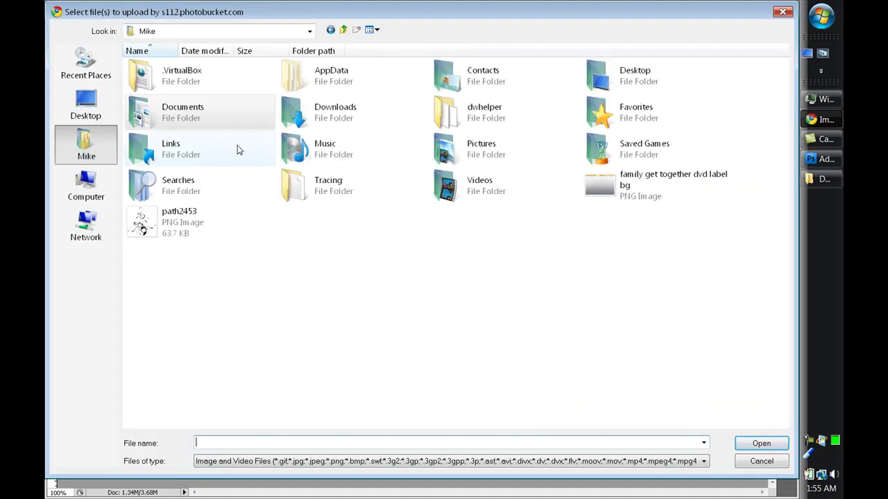
{"action": "double_click", "coordinate": [532, 154]}
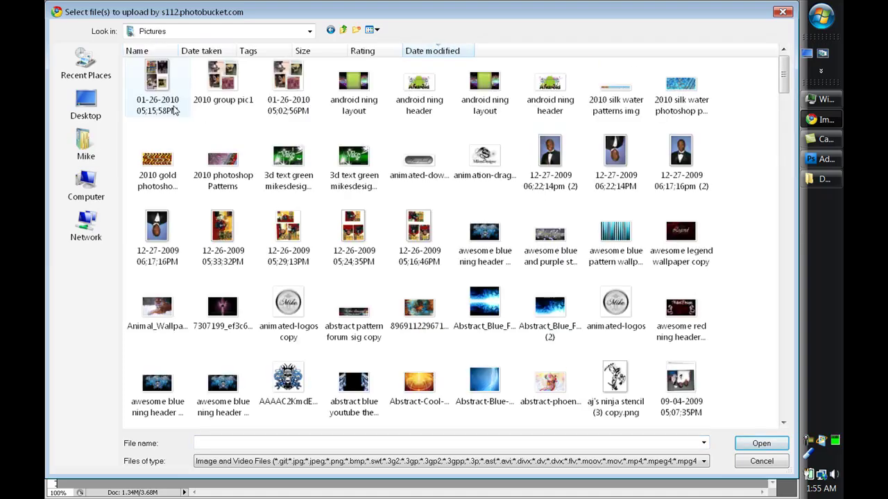
{"action": "left_click", "coordinate": [170, 94]}
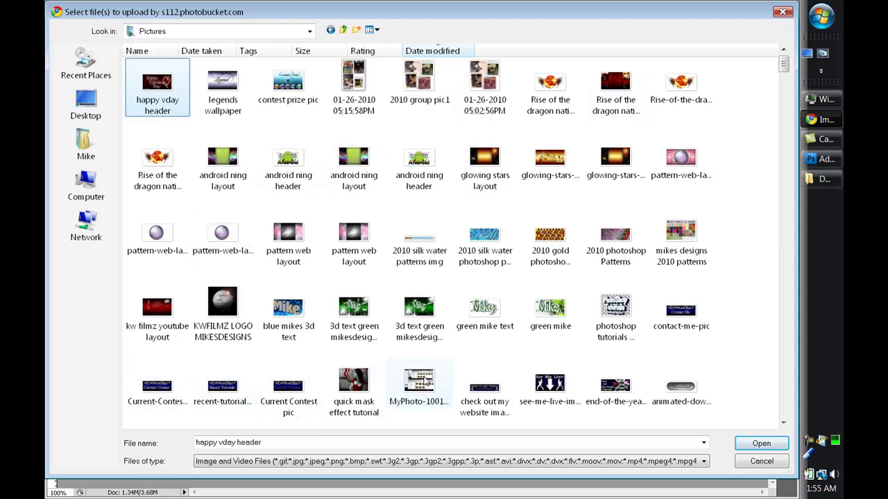
Switch to the valintines day layout document and save it as a PNG copy
{"action": "left_click", "coordinate": [823, 158]}
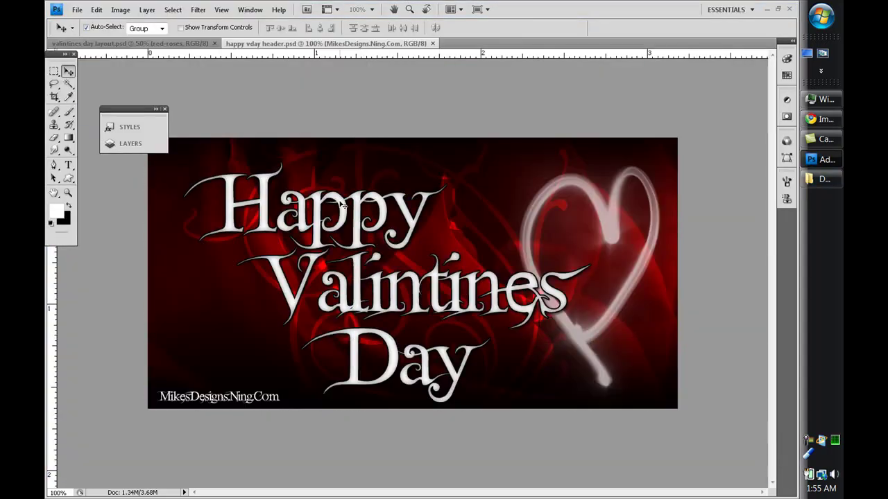
{"action": "key", "text": "ctrl+Tab"}
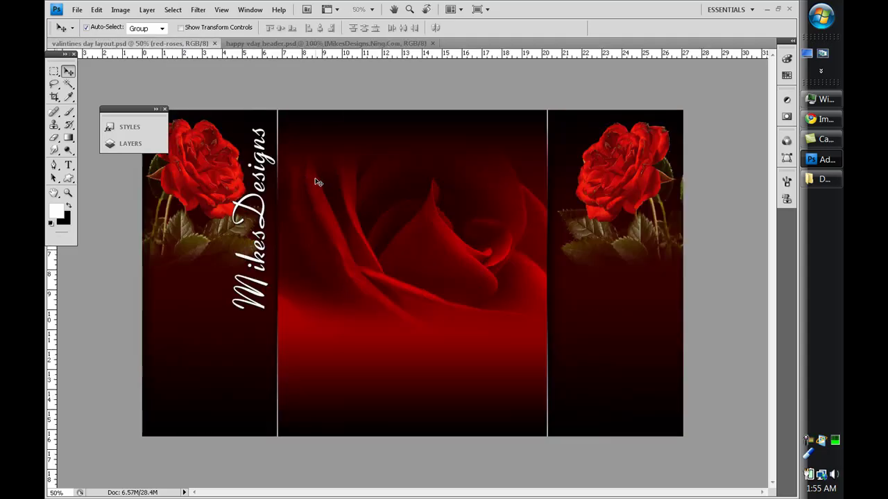
{"action": "key", "text": "ctrl+shift+s"}
{"action": "left_click", "coordinate": [486, 310]}
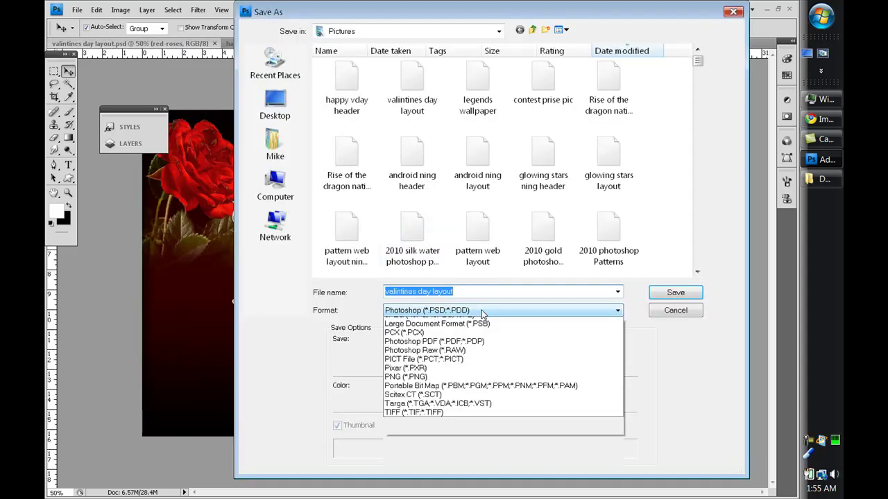
{"action": "left_click", "coordinate": [525, 454]}
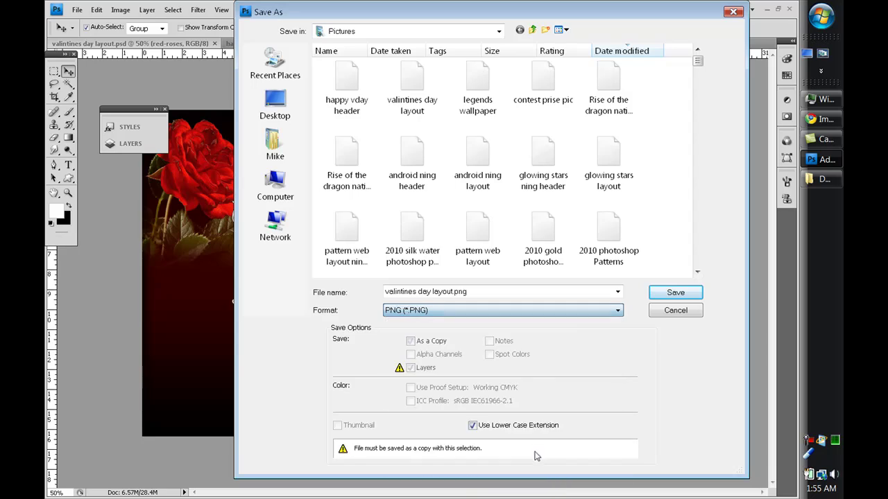
{"action": "left_click", "coordinate": [675, 293]}
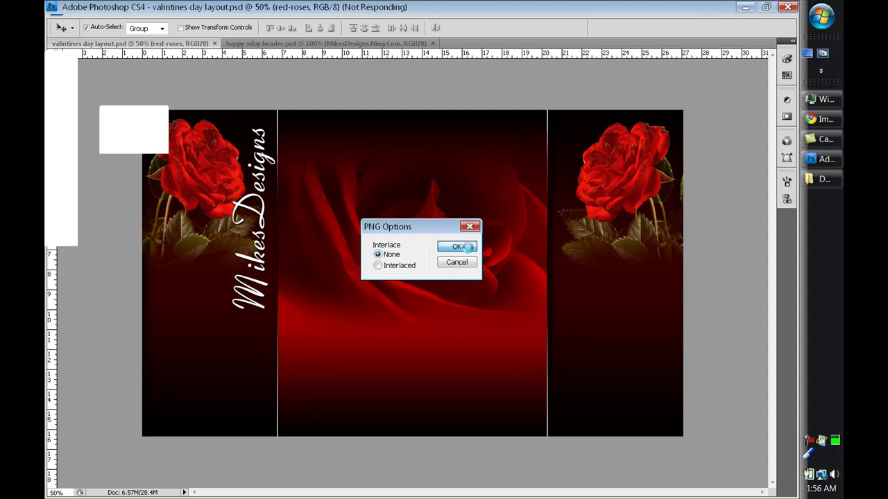
Refresh the Pictures listing, select valintines day layout with happy vday header, and upload both
{"action": "left_click", "coordinate": [824, 119]}
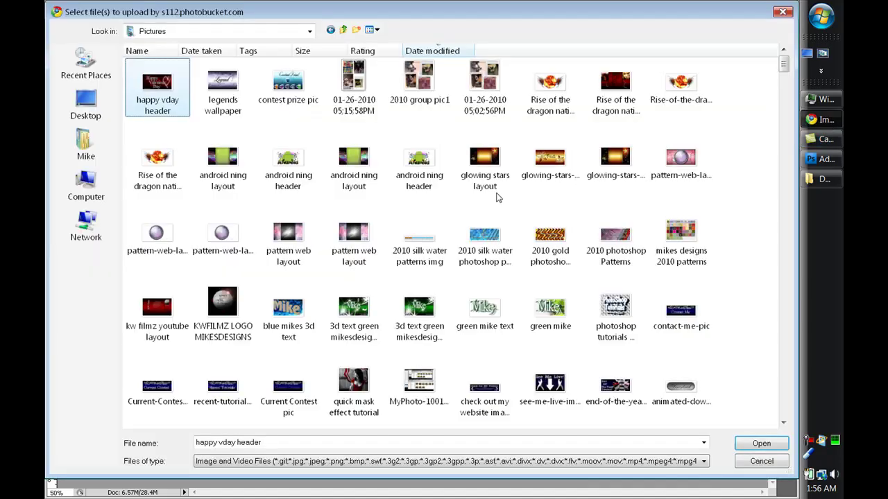
{"action": "right_click", "coordinate": [319, 124]}
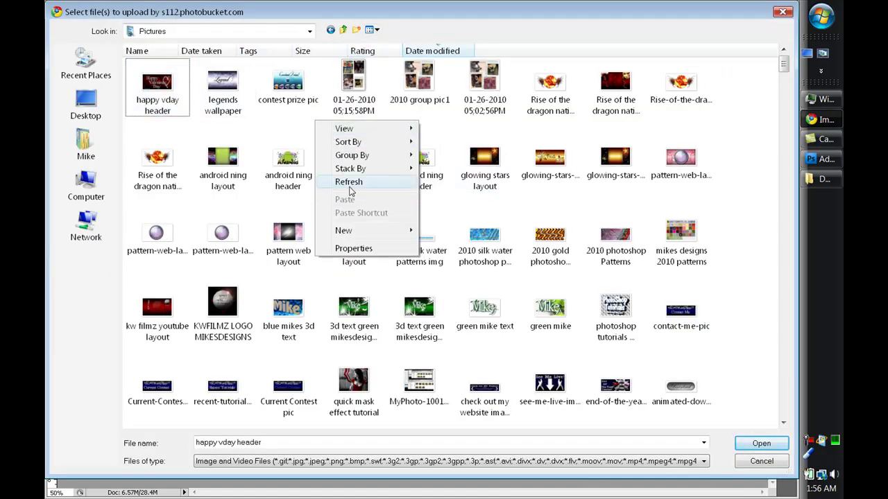
{"action": "left_click", "coordinate": [349, 188]}
{"action": "left_click", "coordinate": [168, 98]}
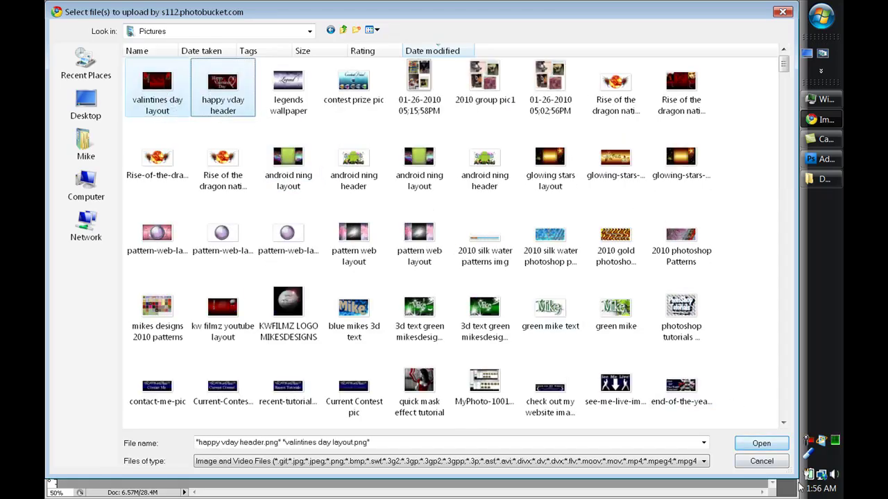
{"action": "left_click", "coordinate": [761, 443]}
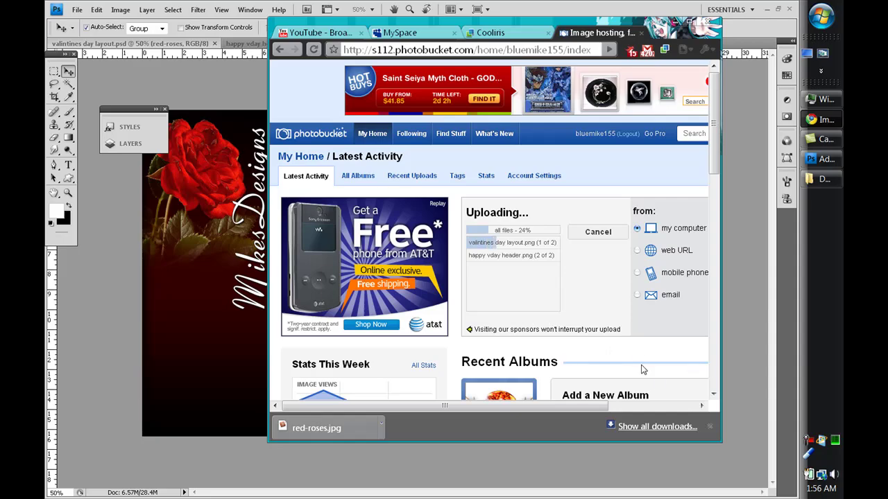
Open MySpace's Customize Profile editor from the Profile menu and maximize the browser window
{"action": "left_click", "coordinate": [418, 36]}
{"action": "scroll", "coordinate": [555, 255], "scroll_direction": "down", "scroll_amount": 15}
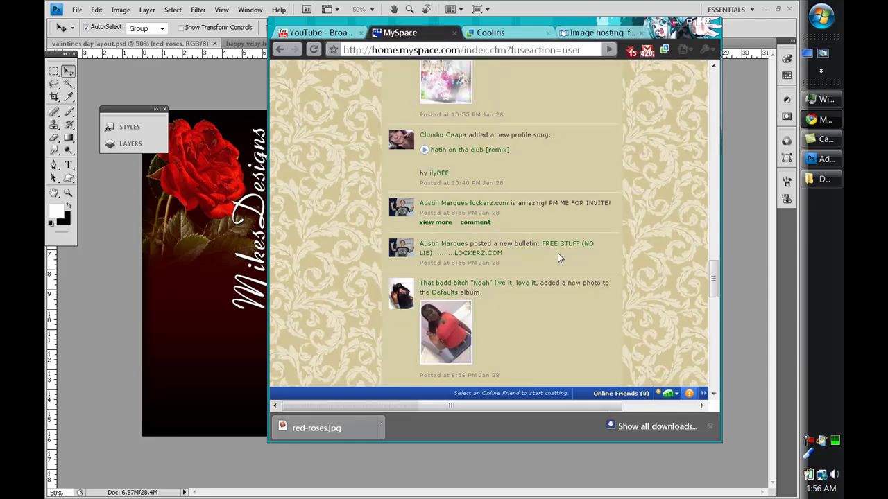
{"action": "scroll", "coordinate": [552, 250], "scroll_direction": "up", "scroll_amount": 15}
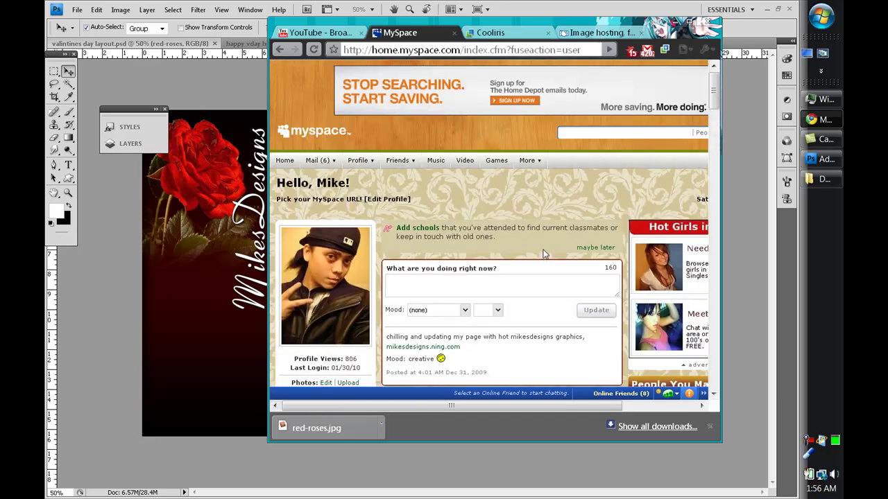
{"action": "mouse_move", "coordinate": [357, 163]}
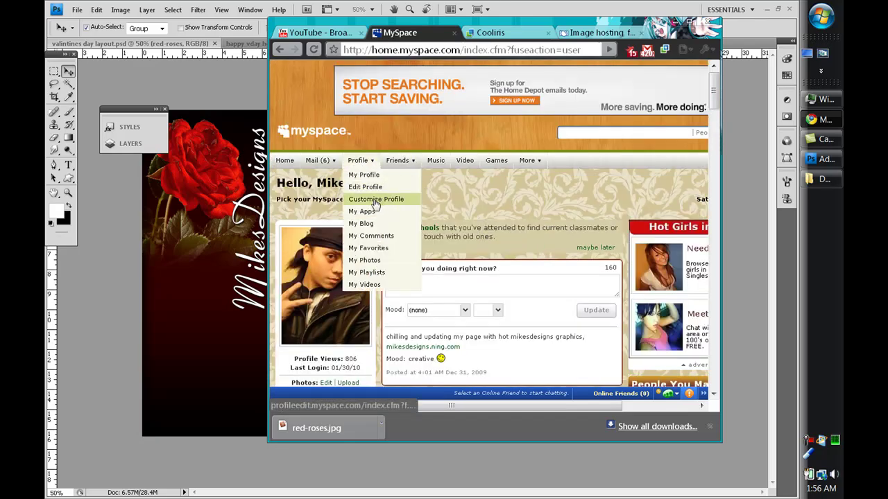
{"action": "left_click", "coordinate": [374, 206]}
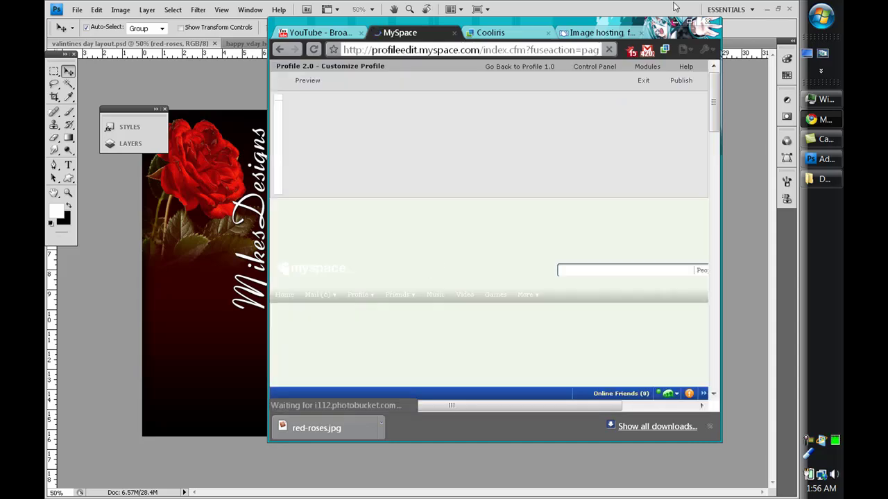
{"action": "left_click", "coordinate": [693, 23]}
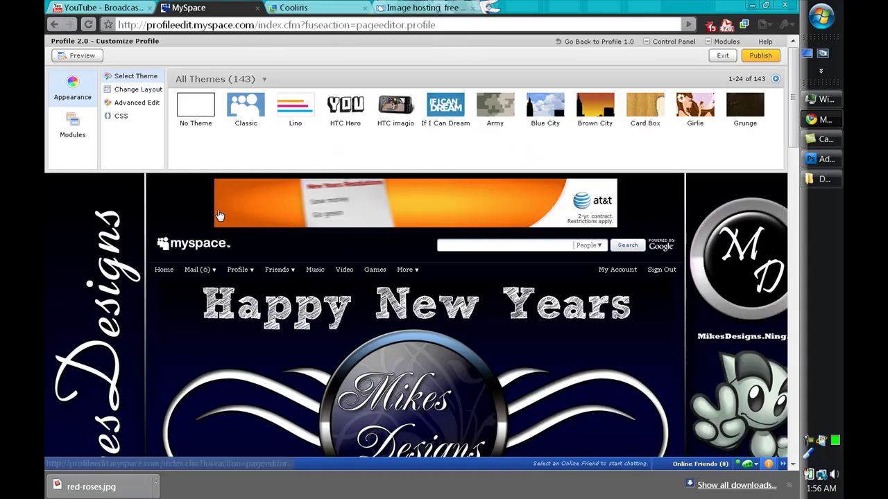
{"action": "scroll", "coordinate": [186, 305], "scroll_direction": "down", "scroll_amount": 2}
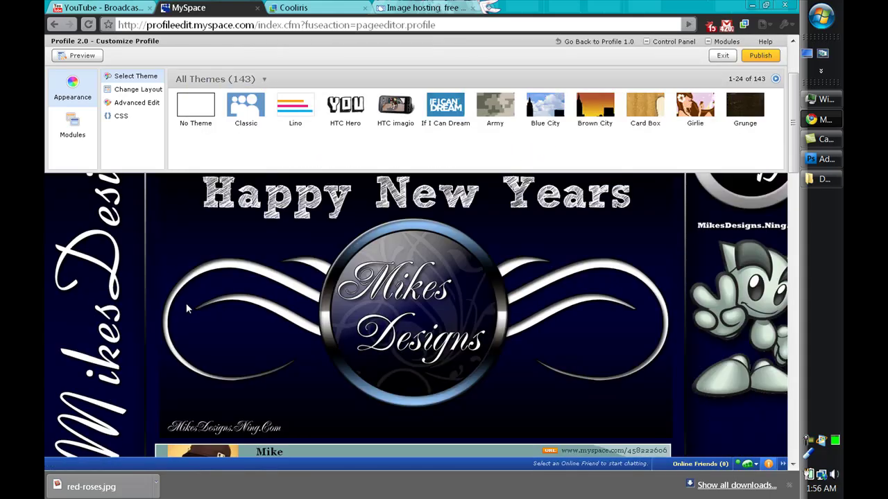
{"action": "scroll", "coordinate": [455, 276], "scroll_direction": "down", "scroll_amount": 5}
{"action": "mouse_move", "coordinate": [213, 311]}
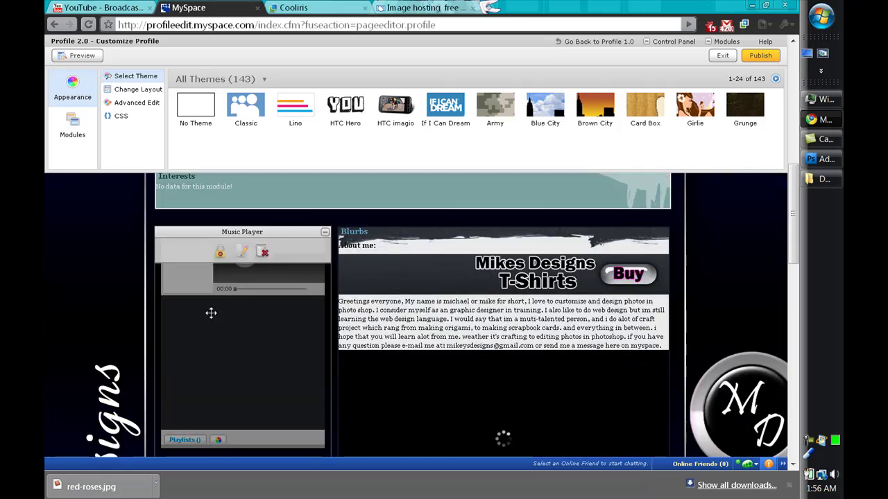
{"action": "scroll", "coordinate": [215, 308], "scroll_direction": "up", "scroll_amount": 7}
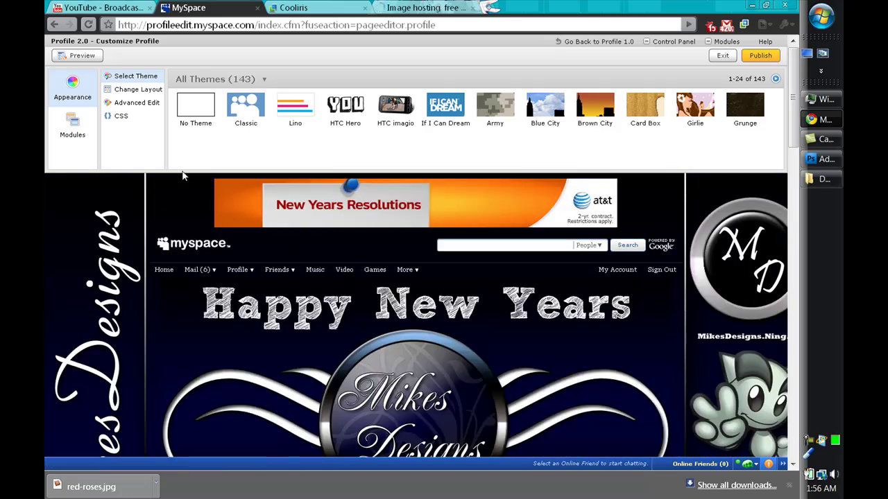
Paste happy vday header's Photobucket direct link over the old header image URL in the CSS
{"action": "left_click", "coordinate": [118, 115]}
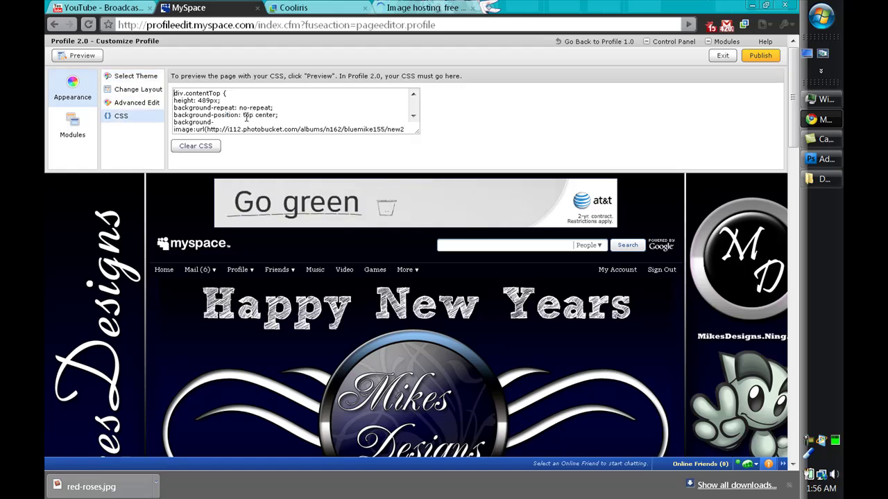
{"action": "scroll", "coordinate": [223, 114], "scroll_direction": "down", "scroll_amount": 1}
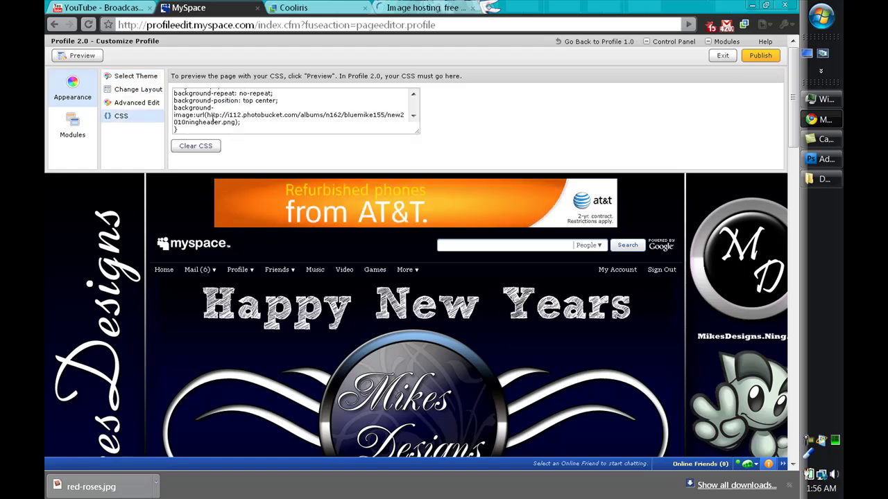
{"action": "left_click_drag", "start_coordinate": [206, 115], "coordinate": [235, 122]}
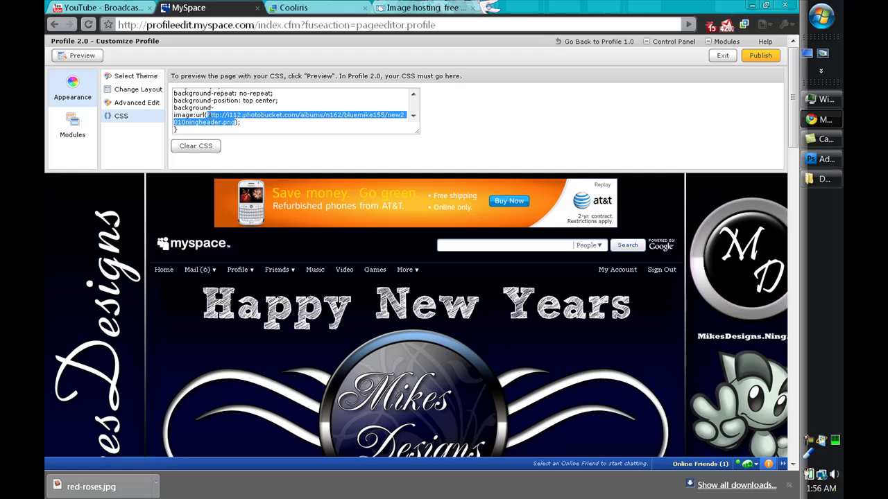
{"action": "left_click", "coordinate": [423, 8]}
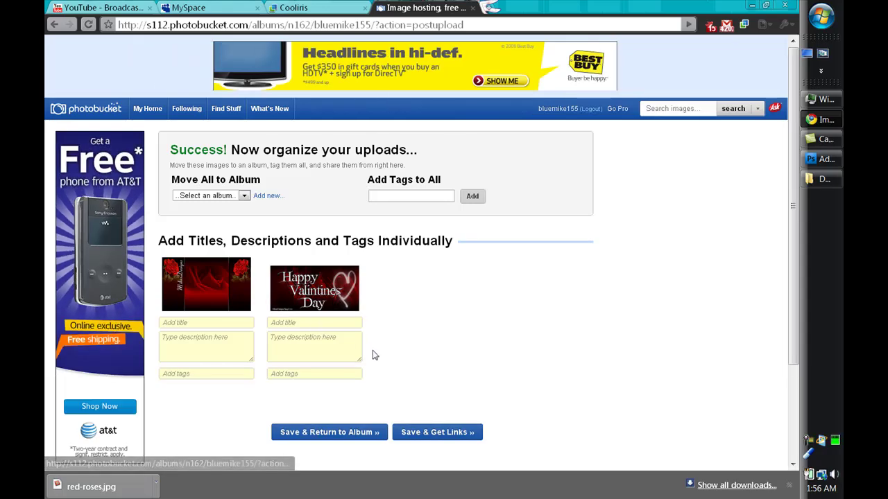
{"action": "left_click", "coordinate": [436, 432]}
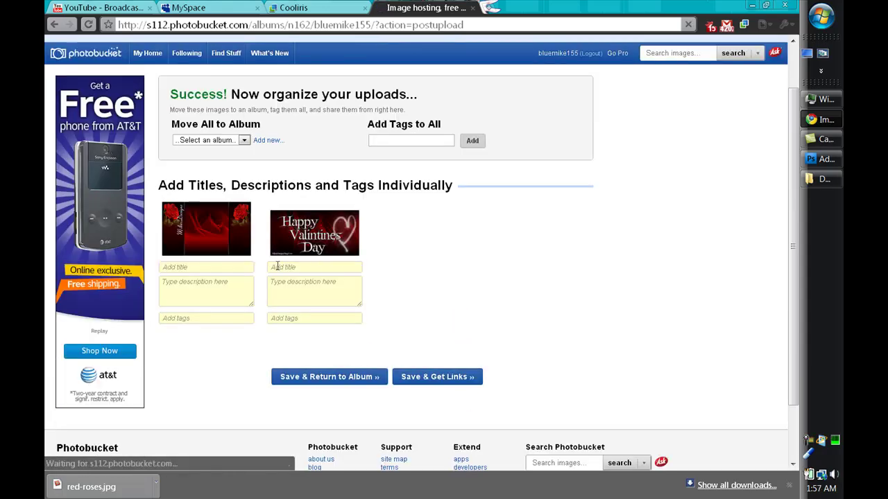
{"action": "scroll", "coordinate": [299, 239], "scroll_direction": "down", "scroll_amount": 3}
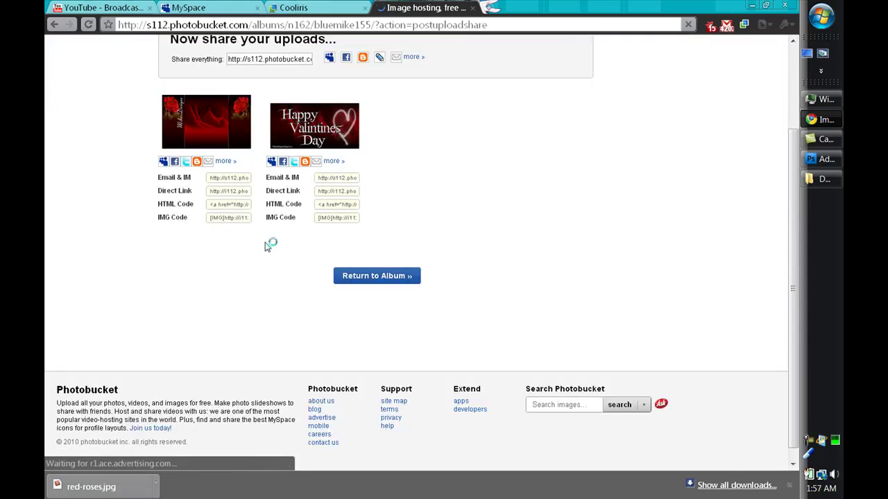
{"action": "left_click", "coordinate": [341, 191]}
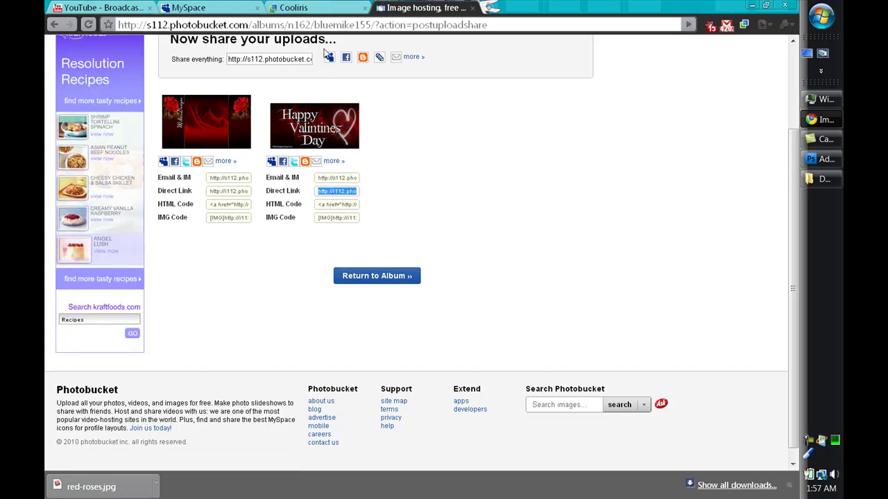
{"action": "left_click", "coordinate": [223, 5]}
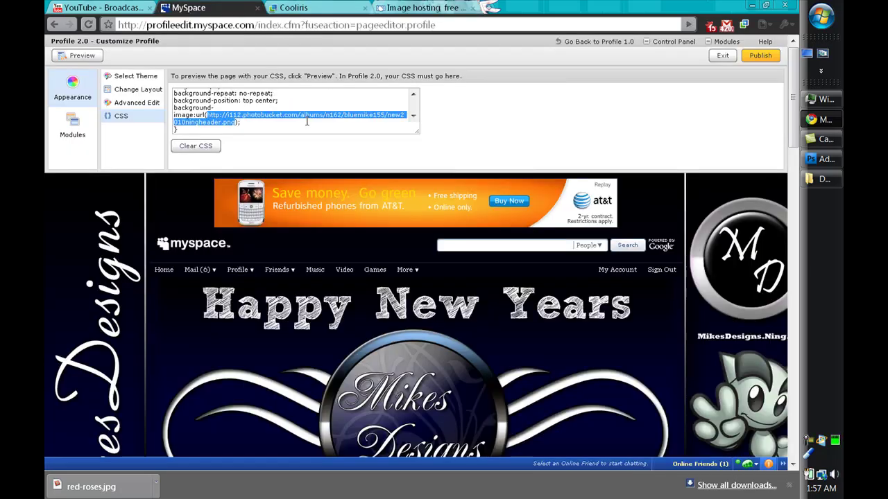
{"action": "type", "text": "http://i112.photobucket.com/albums/n162/bluemike155/happyvdayheader.png"}
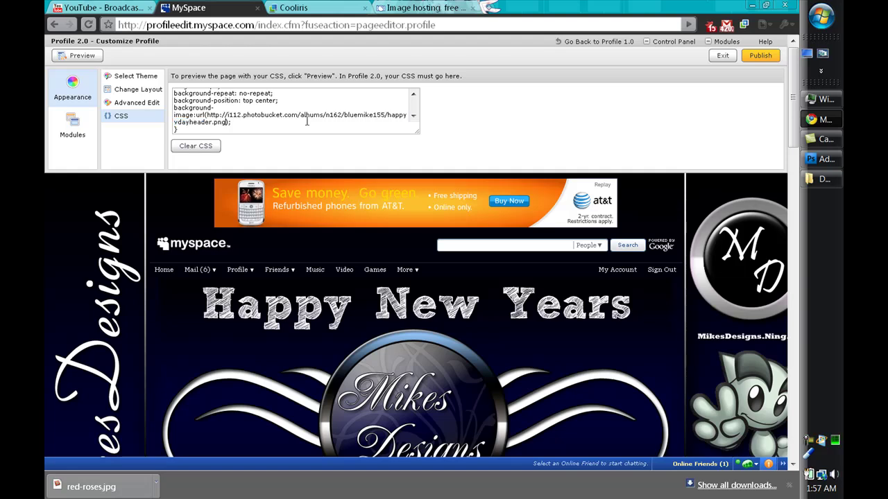
Replace the Background Url with the red-rose layout's Photobucket direct link
{"action": "left_click", "coordinate": [143, 102]}
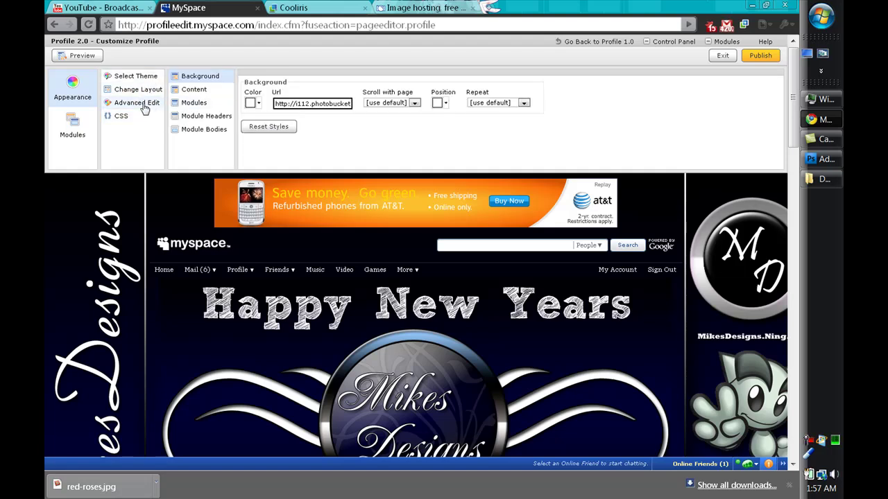
{"action": "triple_click", "coordinate": [290, 104]}
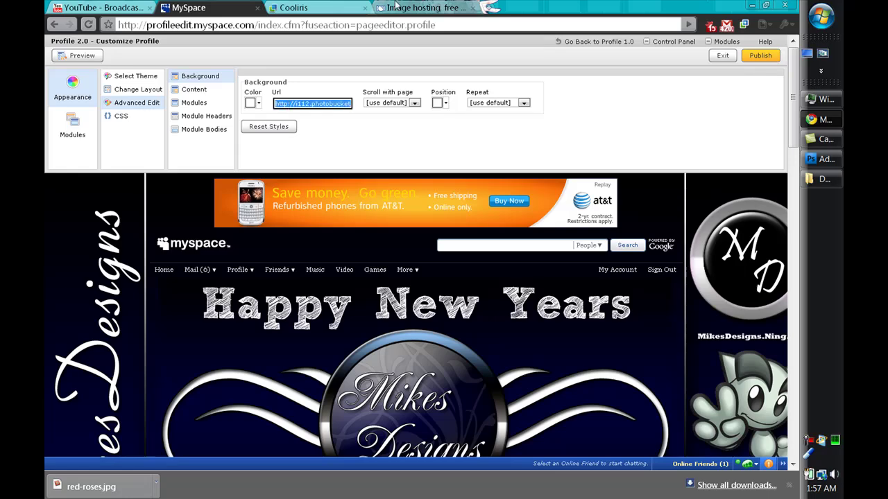
{"action": "left_click", "coordinate": [395, 7]}
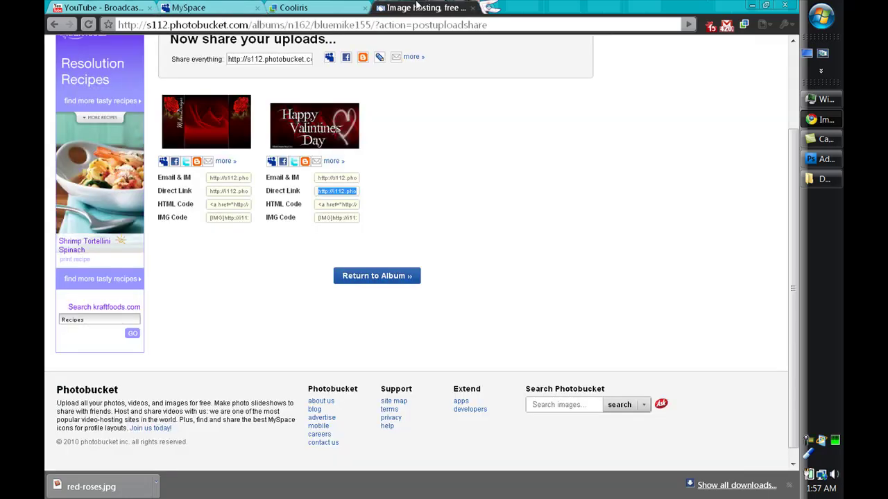
{"action": "left_click", "coordinate": [228, 191]}
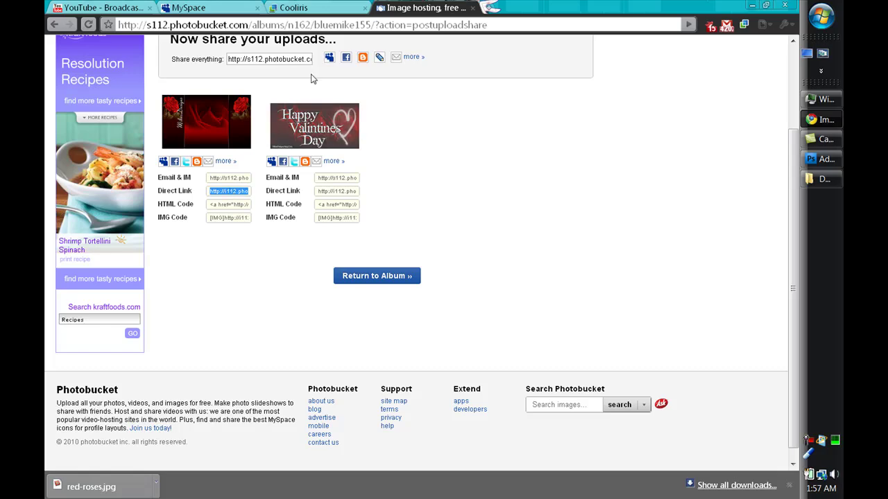
{"action": "left_click", "coordinate": [188, 8]}
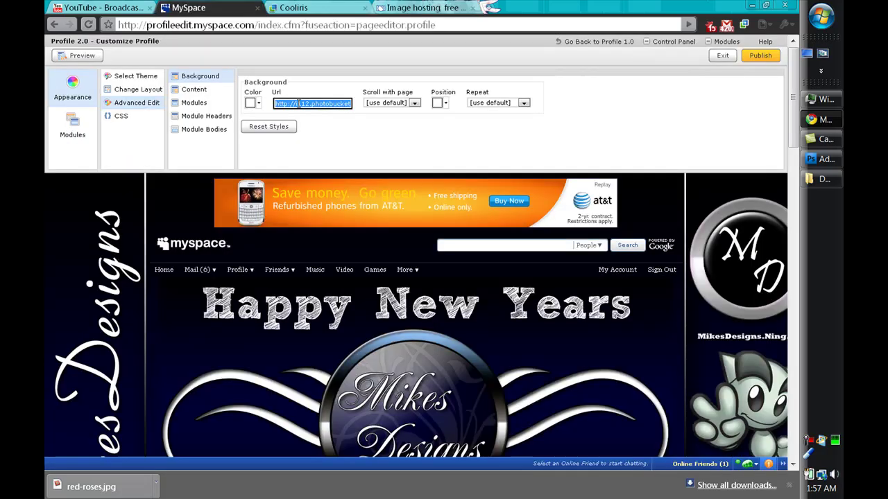
{"action": "key", "text": "ctrl+v"}
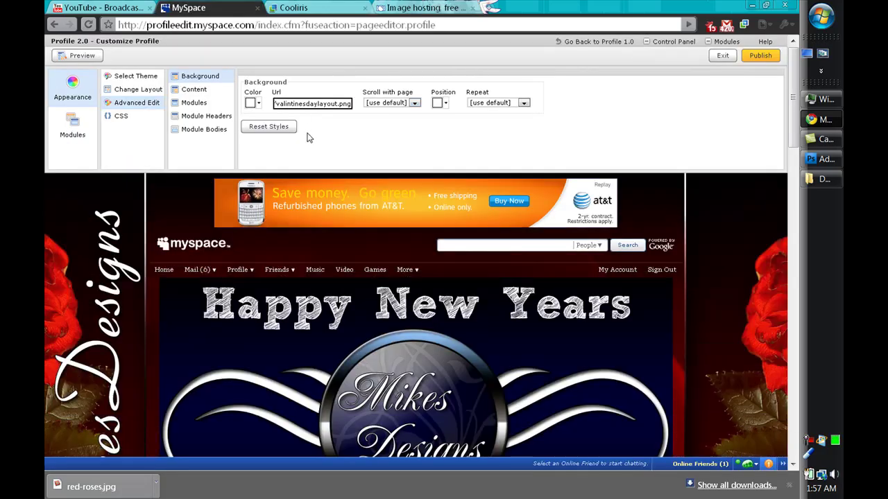
{"action": "scroll", "coordinate": [202, 234], "scroll_direction": "down", "scroll_amount": 2}
{"action": "scroll", "coordinate": [172, 277], "scroll_direction": "down", "scroll_amount": 6}
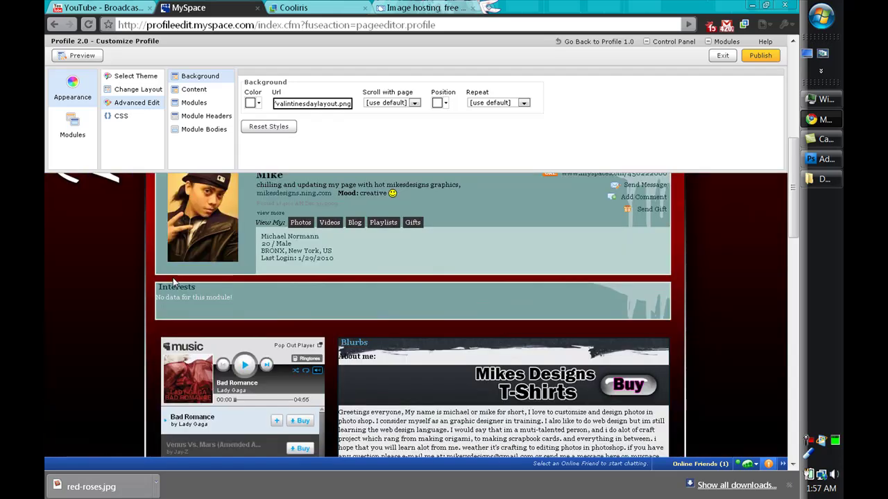
{"action": "scroll", "coordinate": [172, 277], "scroll_direction": "up", "scroll_amount": 8}
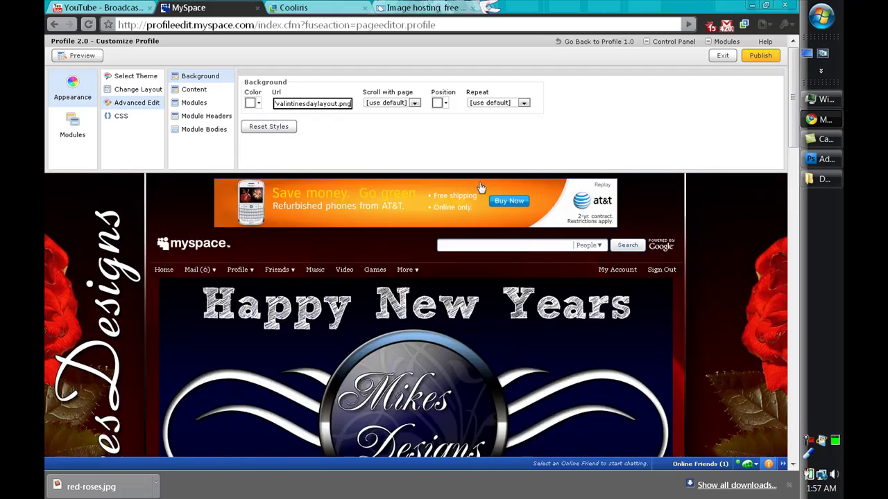
Publish the MySpace profile changes and confirm the Published dialog to load the live profile
{"action": "left_click", "coordinate": [761, 56]}
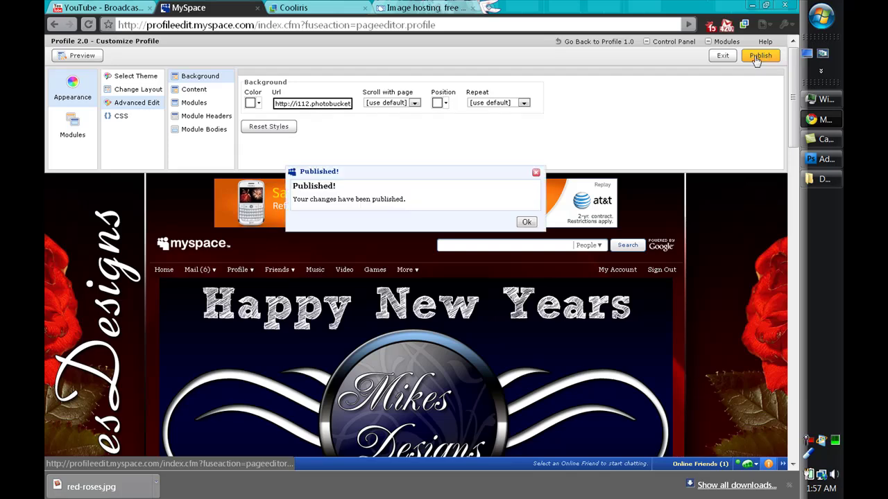
{"action": "left_click", "coordinate": [526, 222]}
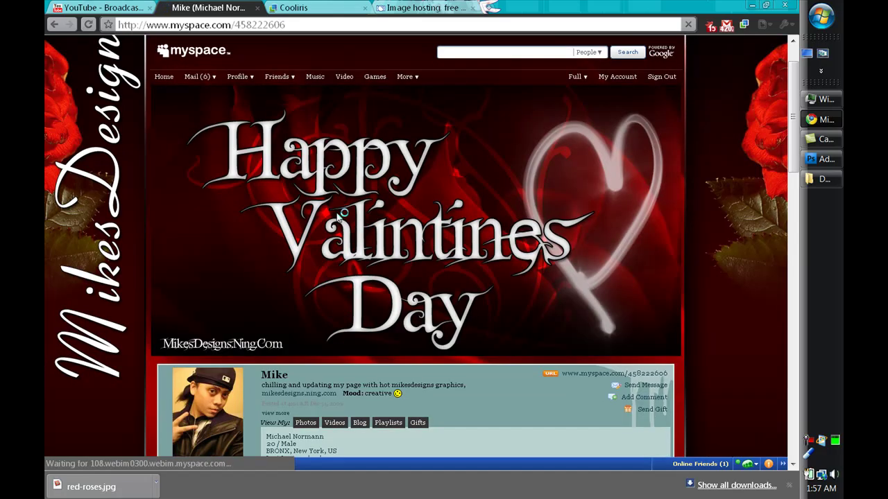
{"action": "scroll", "coordinate": [326, 212], "scroll_direction": "down", "scroll_amount": 2}
{"action": "scroll", "coordinate": [316, 211], "scroll_direction": "up", "scroll_amount": 2}
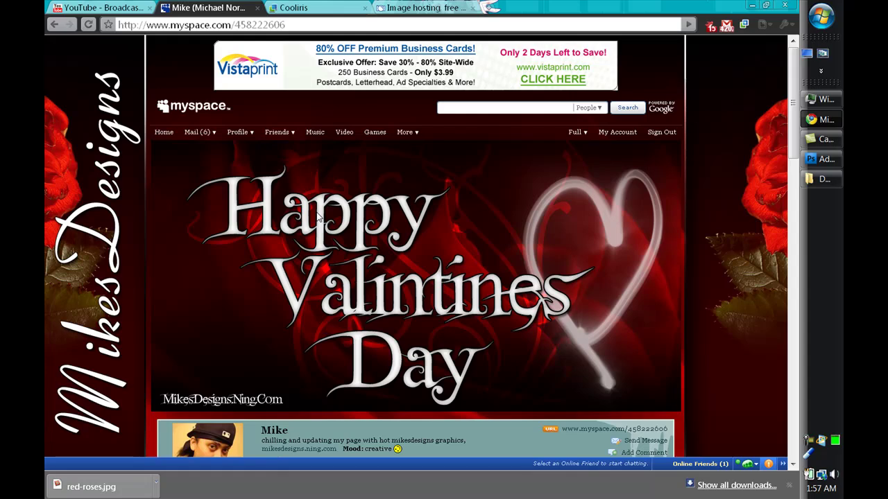
Zoom the browser out and review the Happy Valentines Day header over the red-rose background
{"action": "key", "text": "ctrl+minus"}
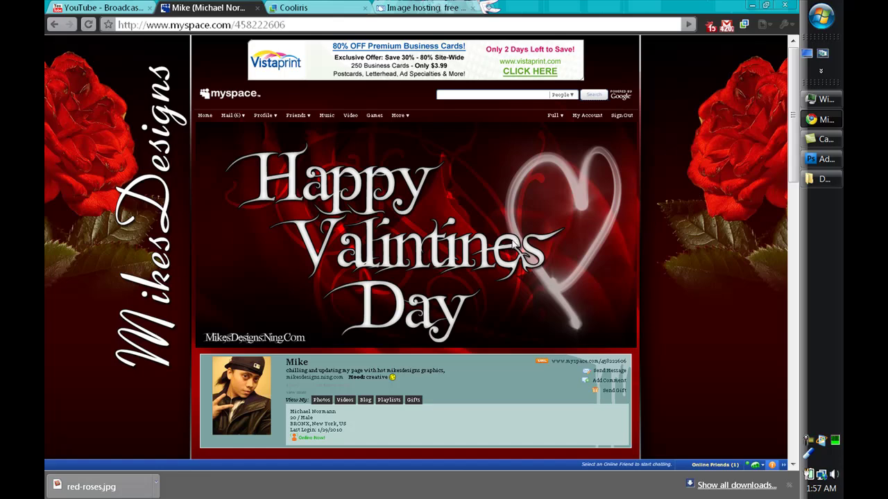
{"action": "scroll", "coordinate": [353, 229], "scroll_direction": "down", "scroll_amount": 3}
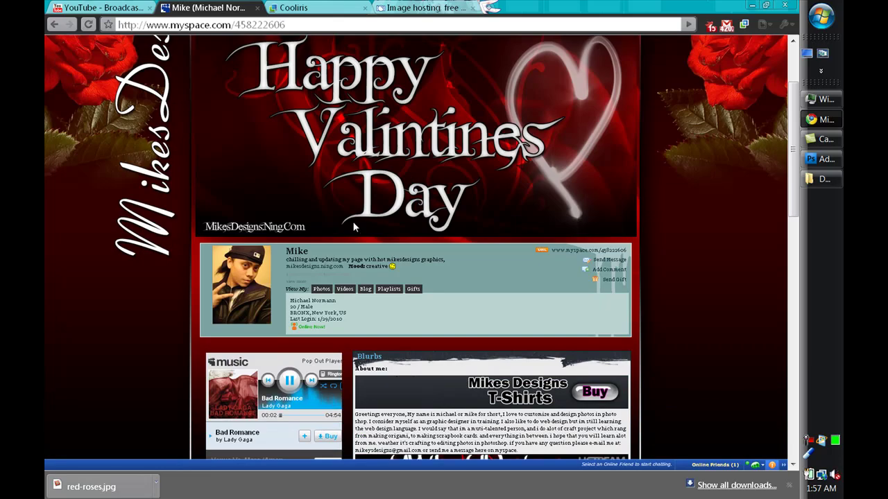
{"action": "scroll", "coordinate": [385, 285], "scroll_direction": "up", "scroll_amount": 3}
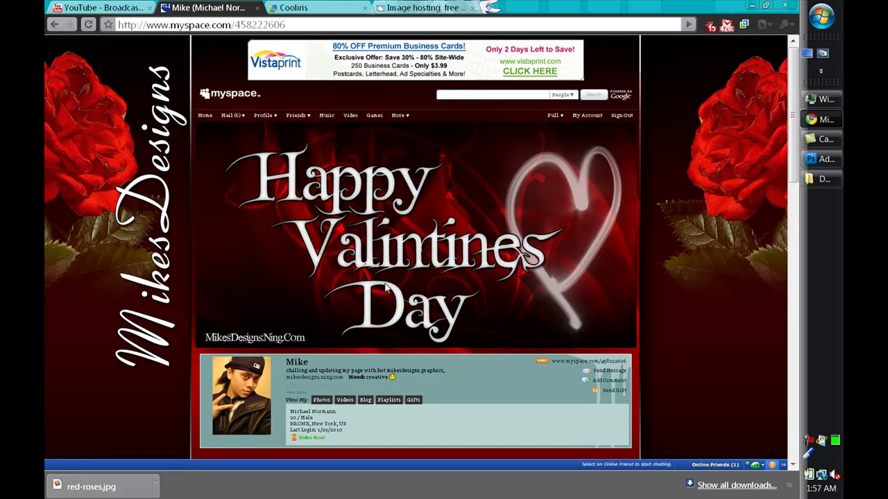
{"action": "scroll", "coordinate": [374, 286], "scroll_direction": "down", "scroll_amount": 3}
{"action": "scroll", "coordinate": [358, 281], "scroll_direction": "down", "scroll_amount": 3}
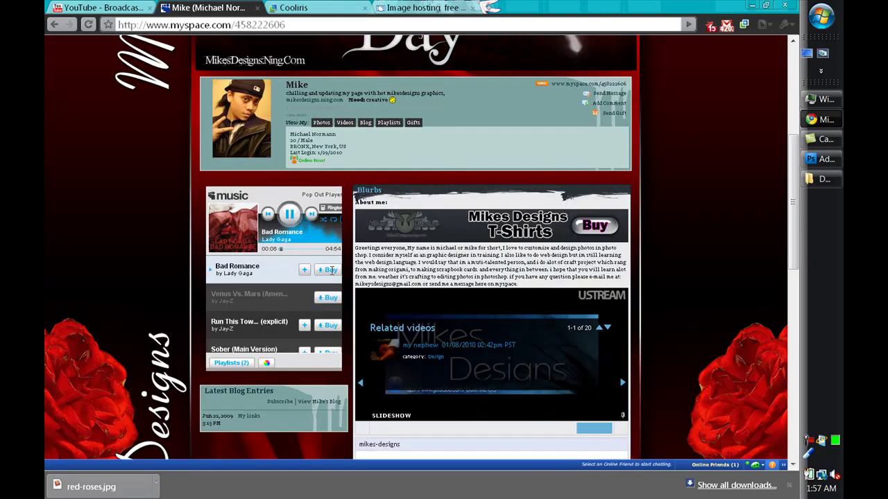
{"action": "scroll", "coordinate": [274, 143], "scroll_direction": "up", "scroll_amount": 5}
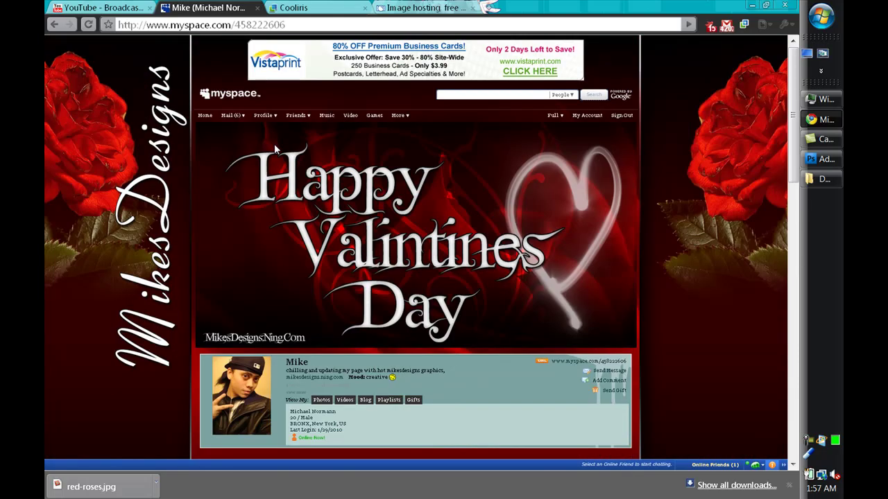
{"action": "mouse_move", "coordinate": [272, 128]}
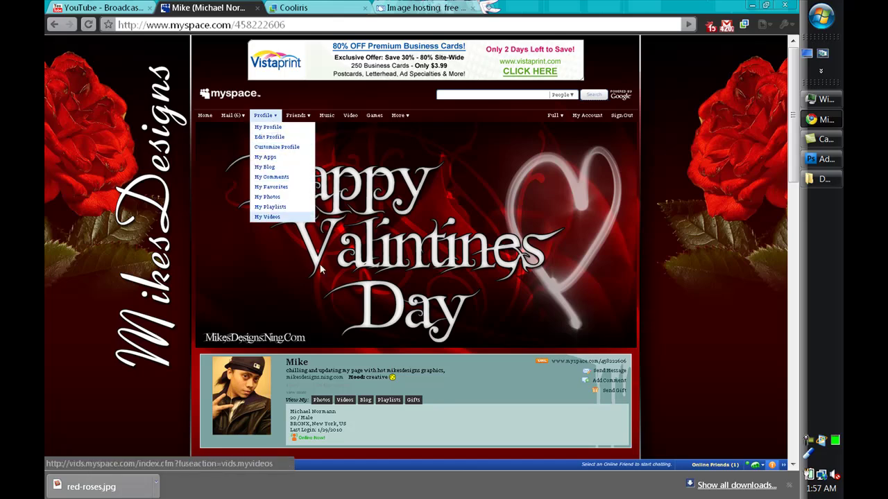
{"action": "scroll", "coordinate": [509, 320], "scroll_direction": "down", "scroll_amount": 1}
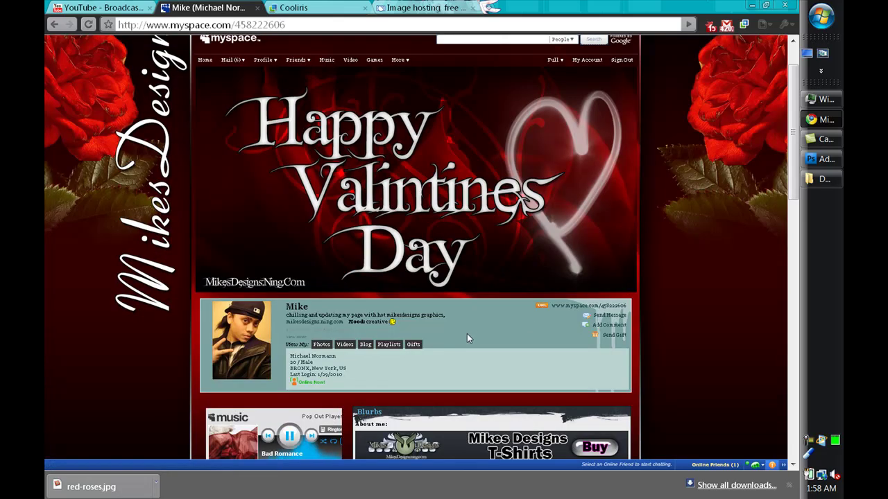
{"action": "scroll", "coordinate": [269, 220], "scroll_direction": "up", "scroll_amount": 1}
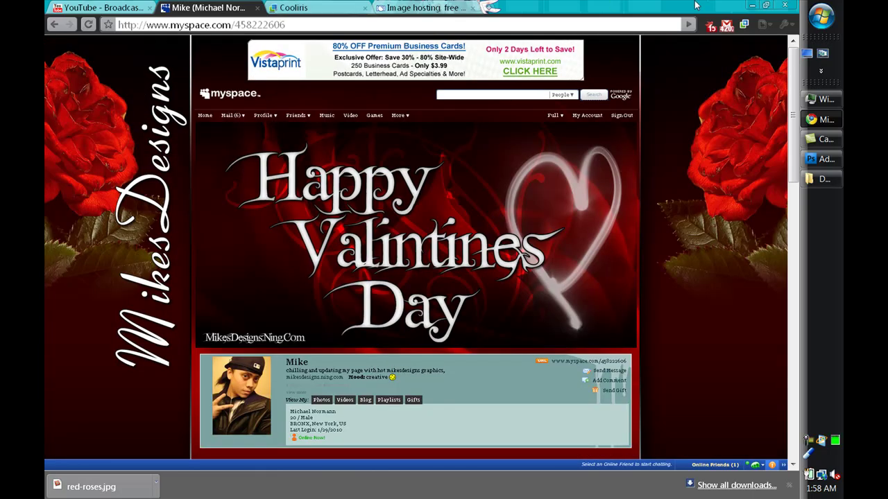
Minimize the browser and the Photoshop window, leaving the Windows desktop visible
{"action": "left_click", "coordinate": [751, 7]}
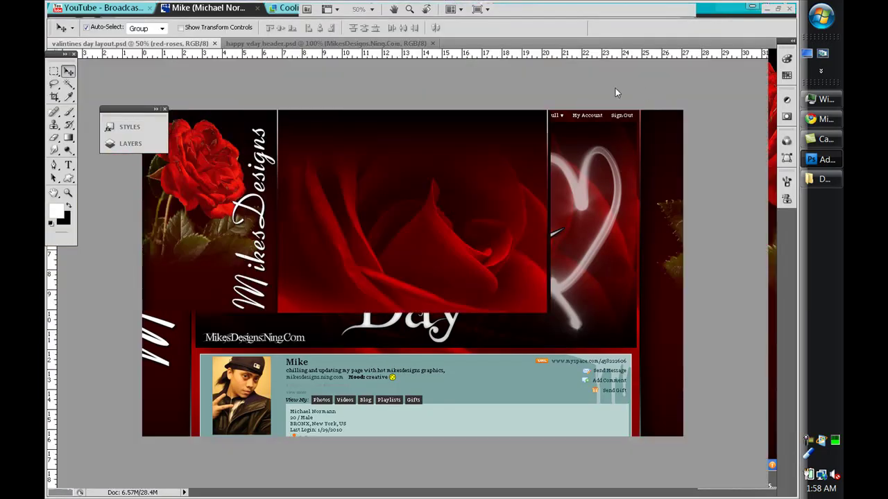
{"action": "left_click", "coordinate": [766, 10]}
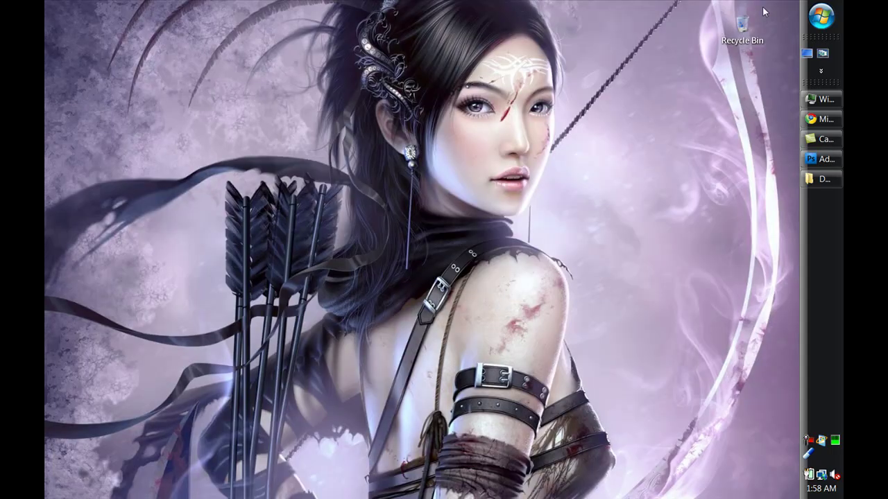